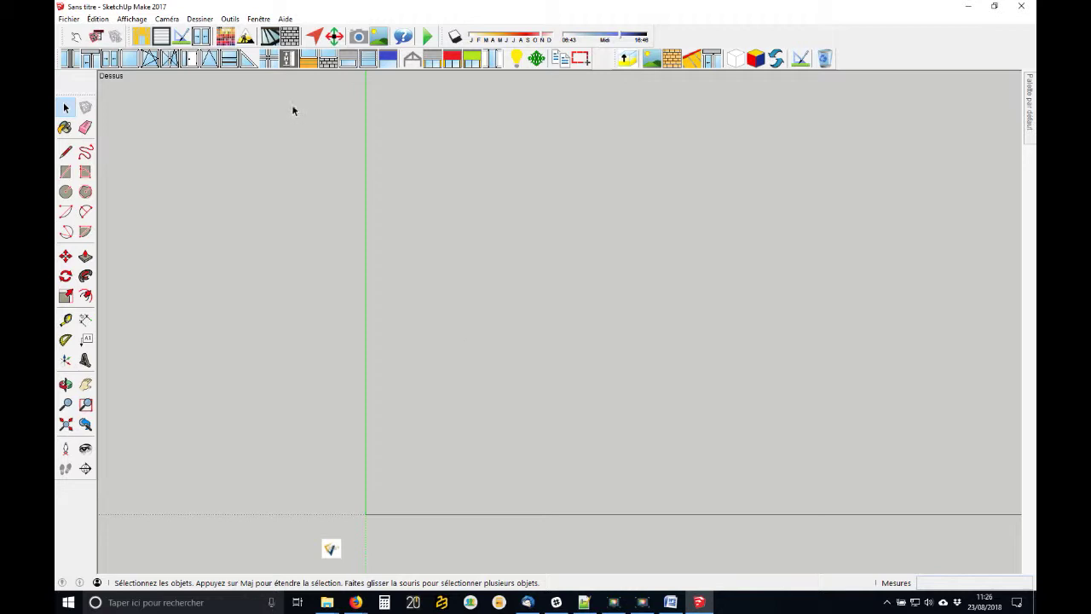
Draw the outline's front edge 500 cm along the red axis and its right edge 400 cm along the green axis
click(180, 37)
click(482, 314)
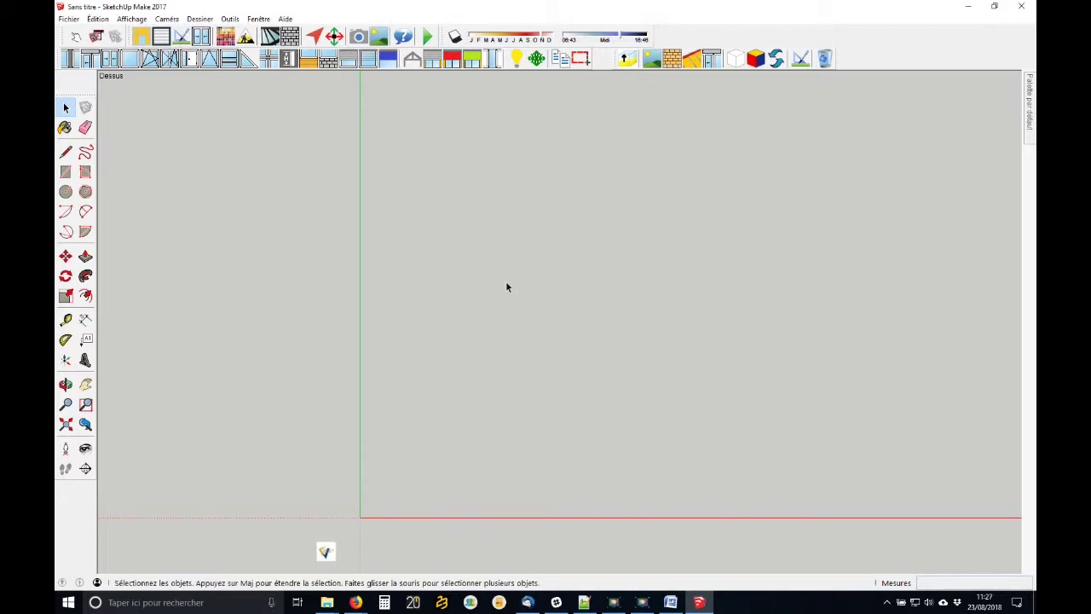
click(65, 152)
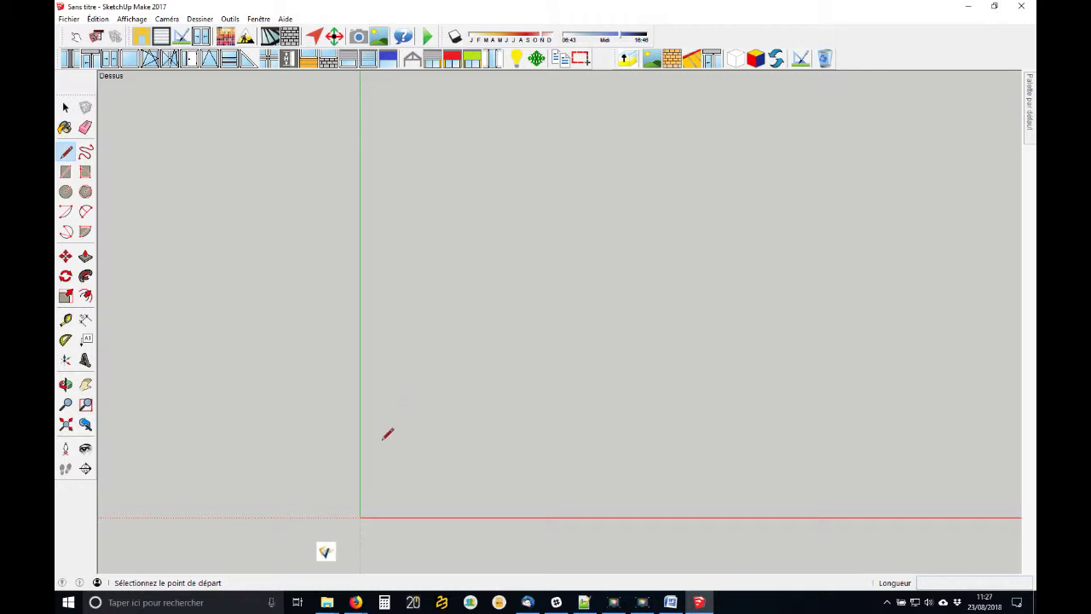
click(416, 455)
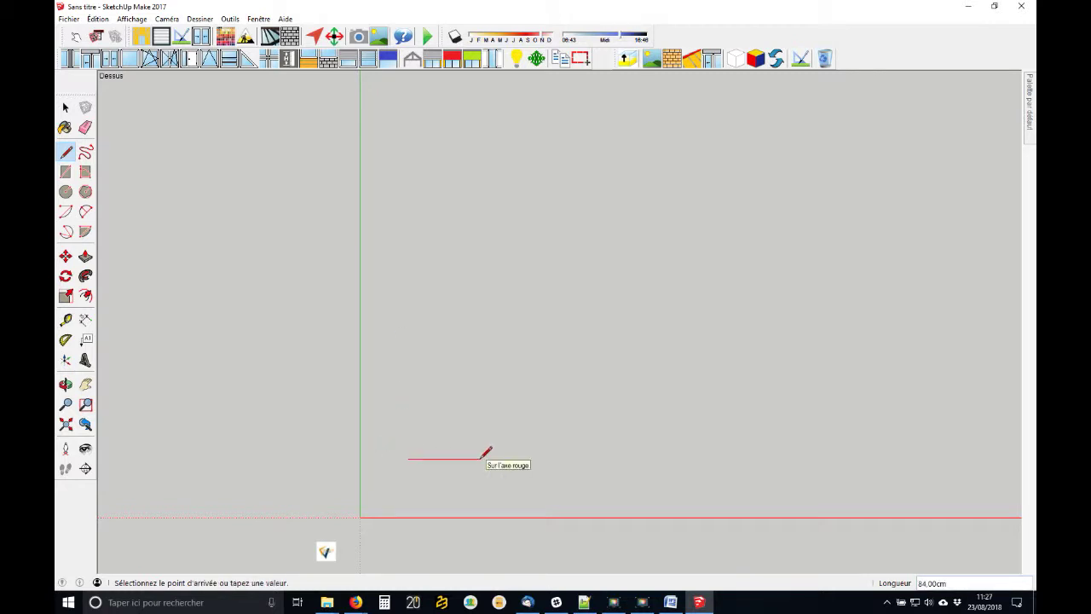
text(500)
key(Return)
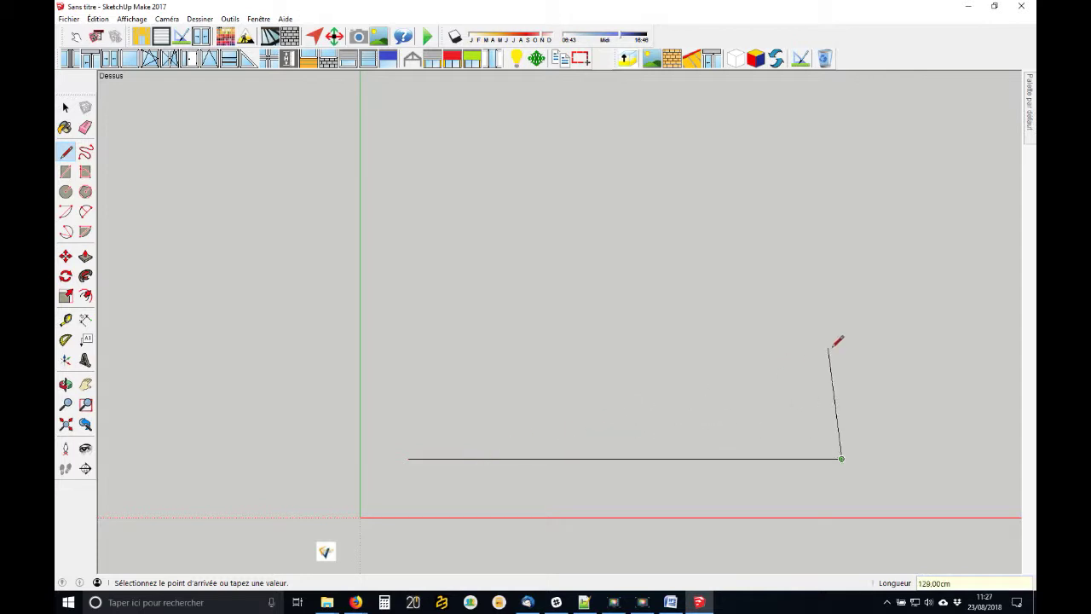
text(400)
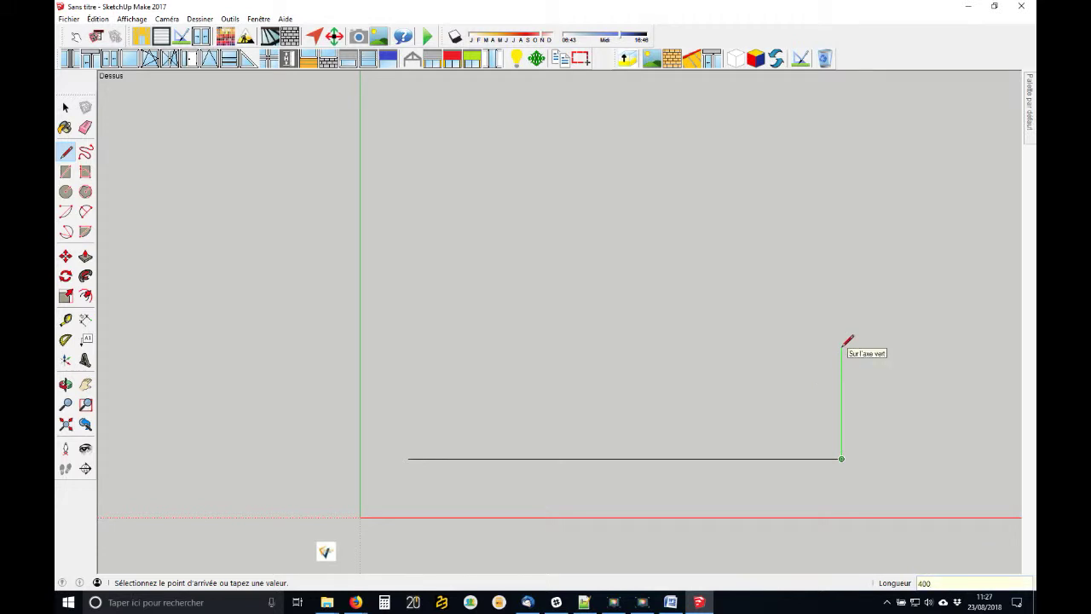
key(Return)
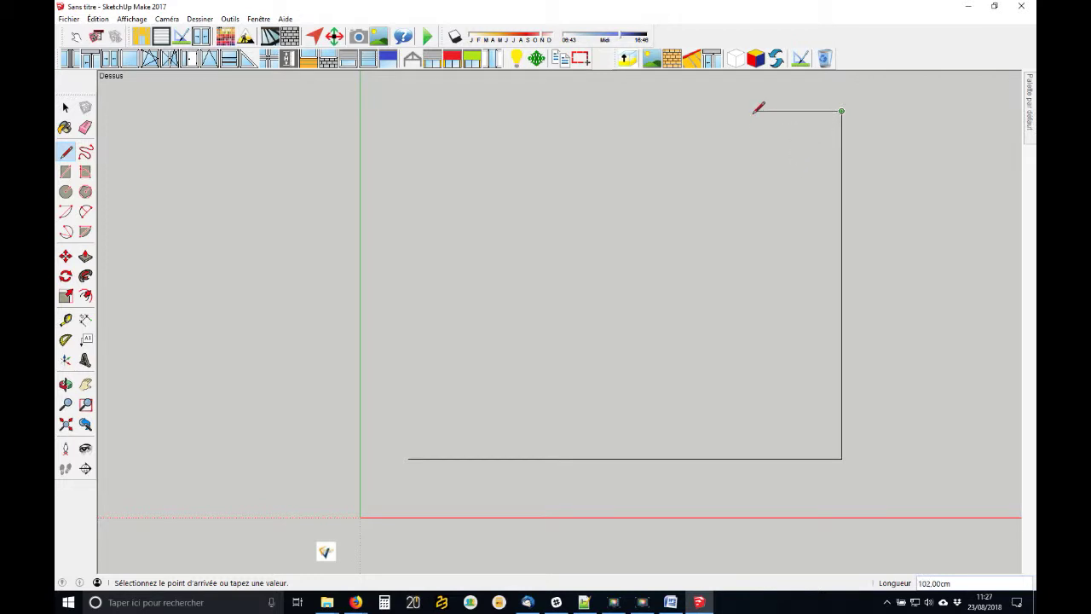
Continue the outline with 300 cm, 100 cm and 200 cm segments forming a rear notch, and close it at the start point
text(300)
key(Return)
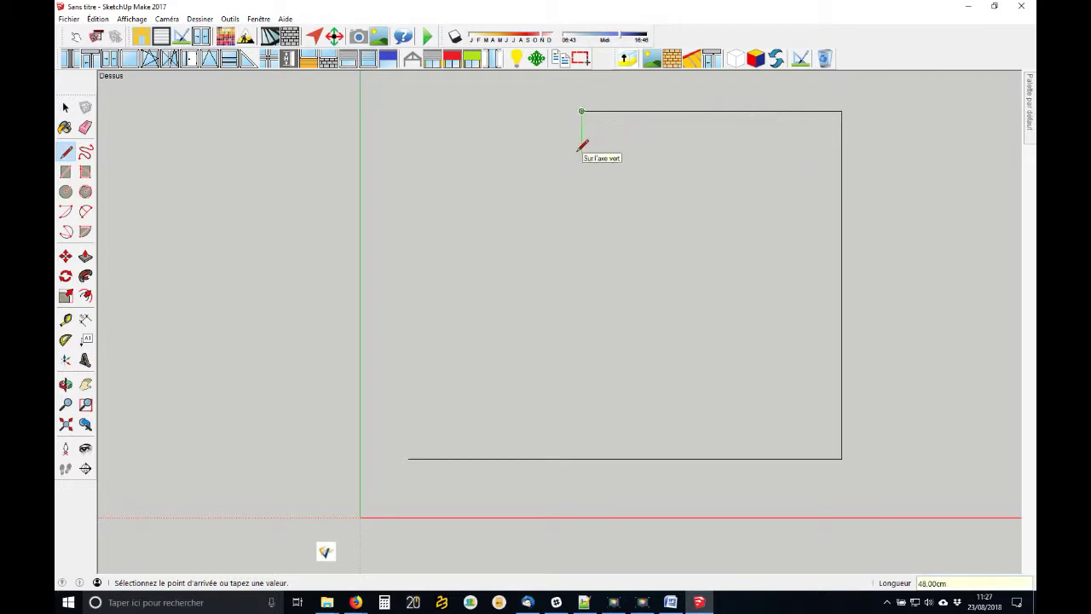
text(100)
key(Return)
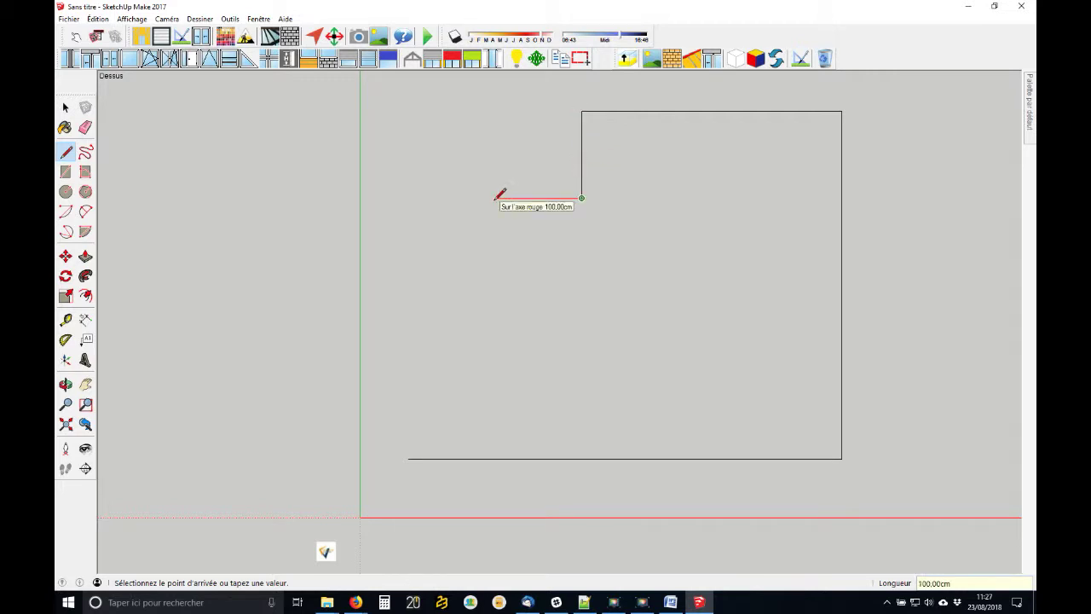
text(200)
key(Return)
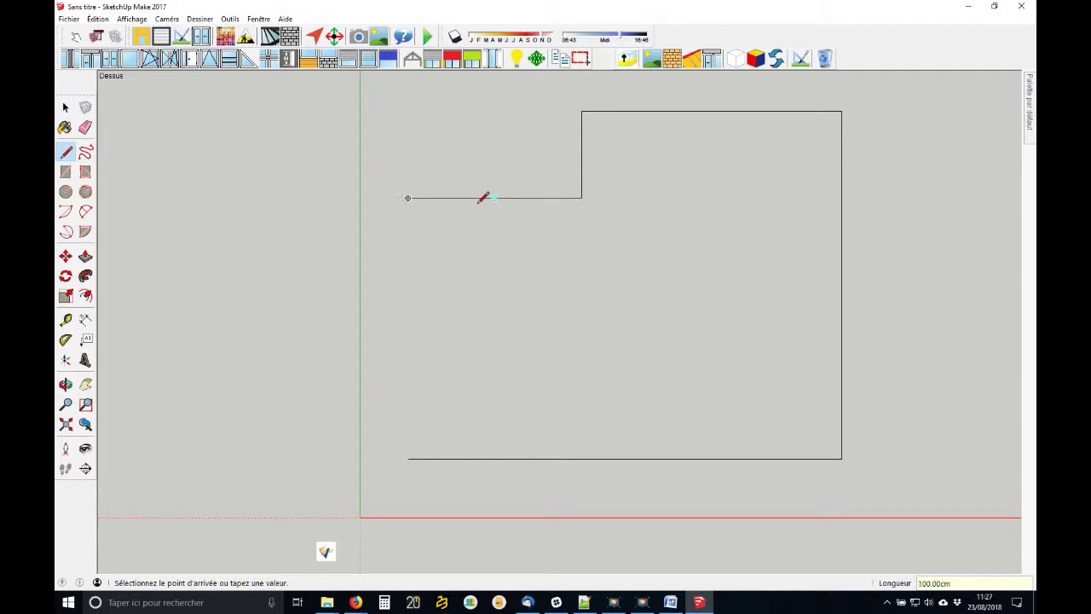
click(408, 458)
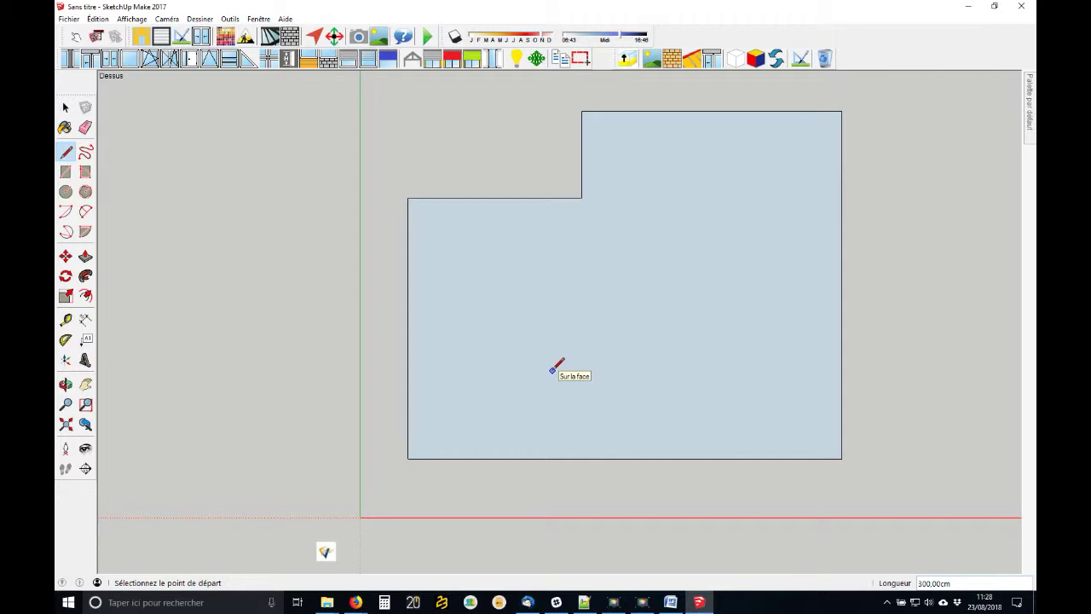
Raise the L-shaped floor face into a volume with an elevation height of 210 cm
click(65, 107)
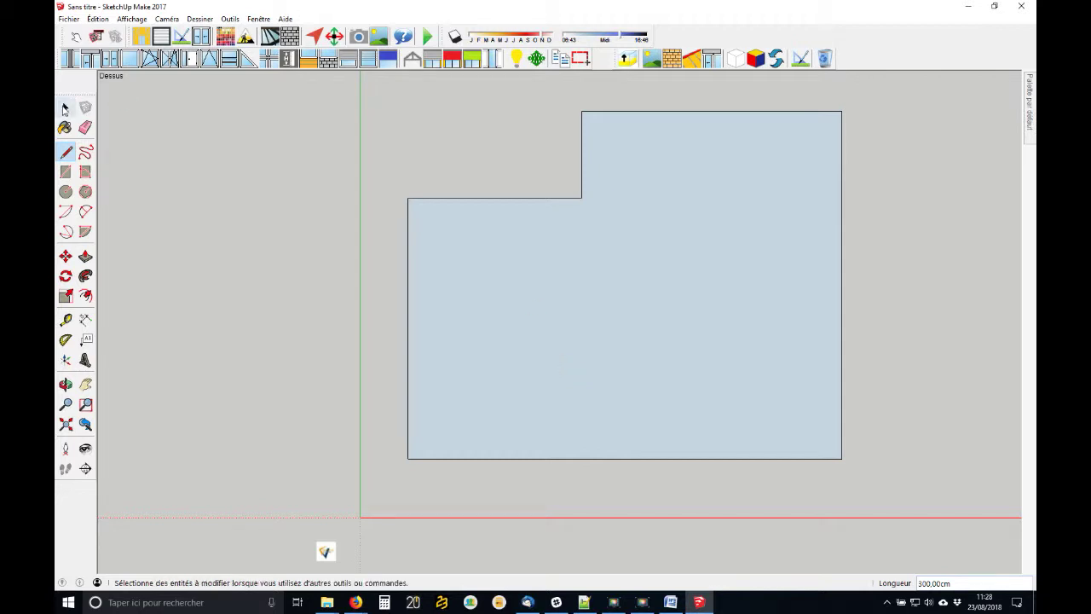
click(585, 308)
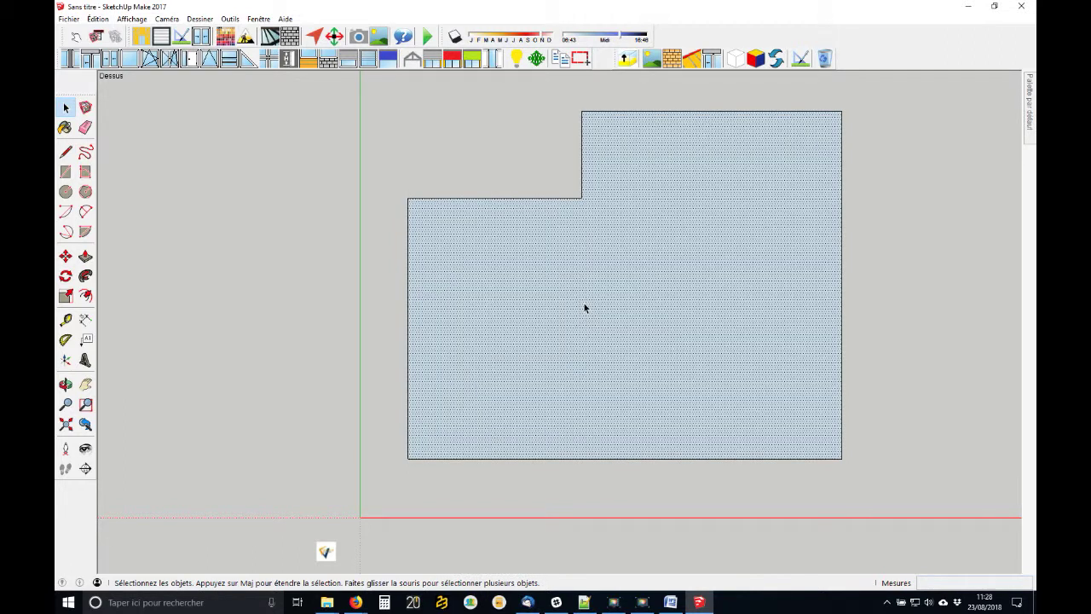
click(626, 59)
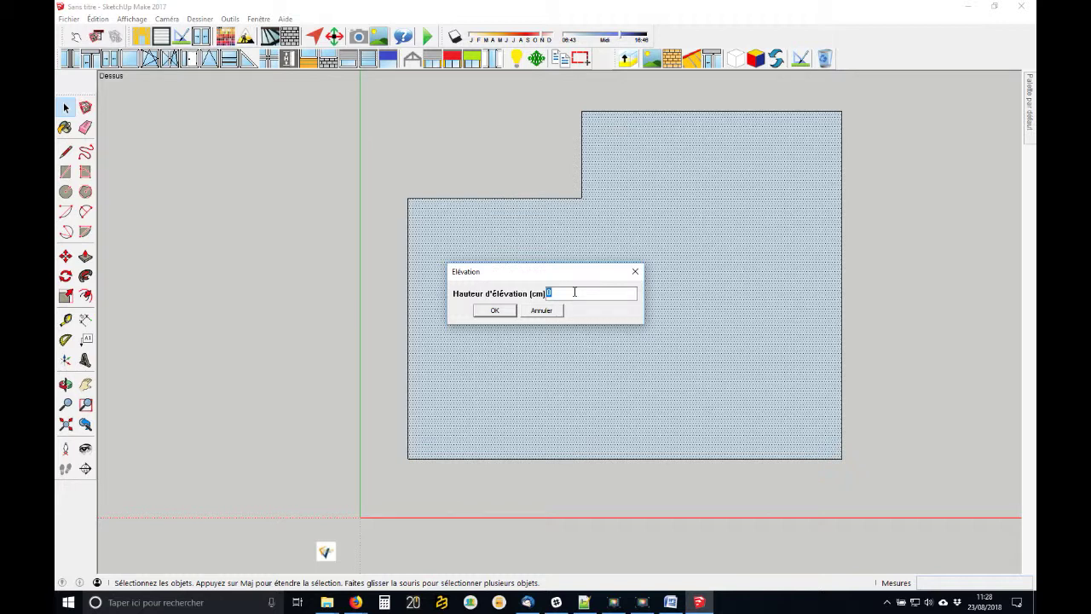
text(210)
key(Return)
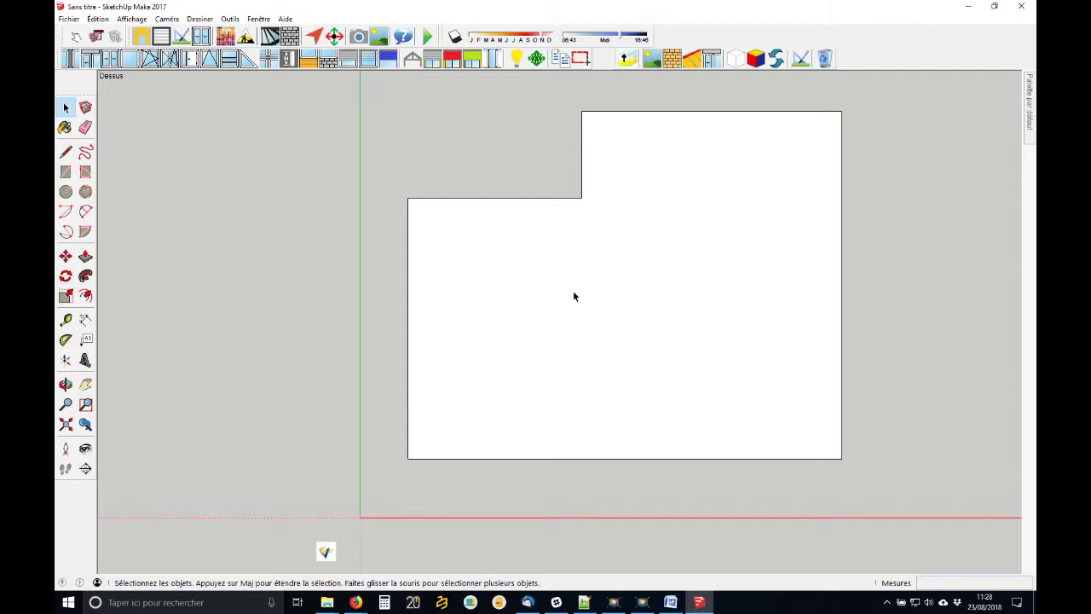
Draw a 75 cm vertical line at the left wall's rear top corner and slope a line from its end to the front corner
middle_drag(515, 324, 509, 301)
click(65, 107)
click(66, 152)
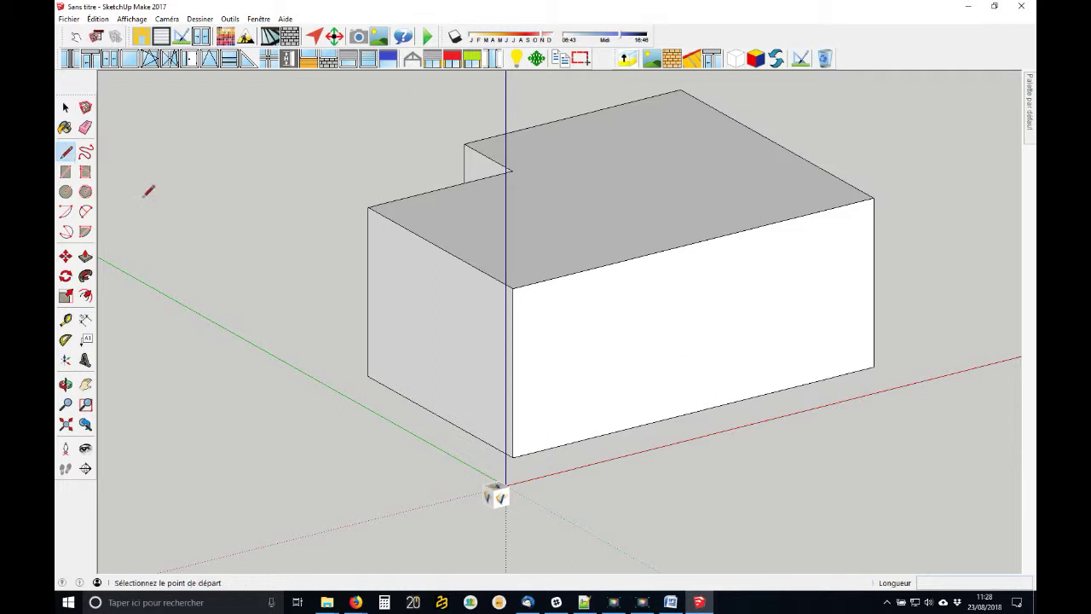
click(368, 205)
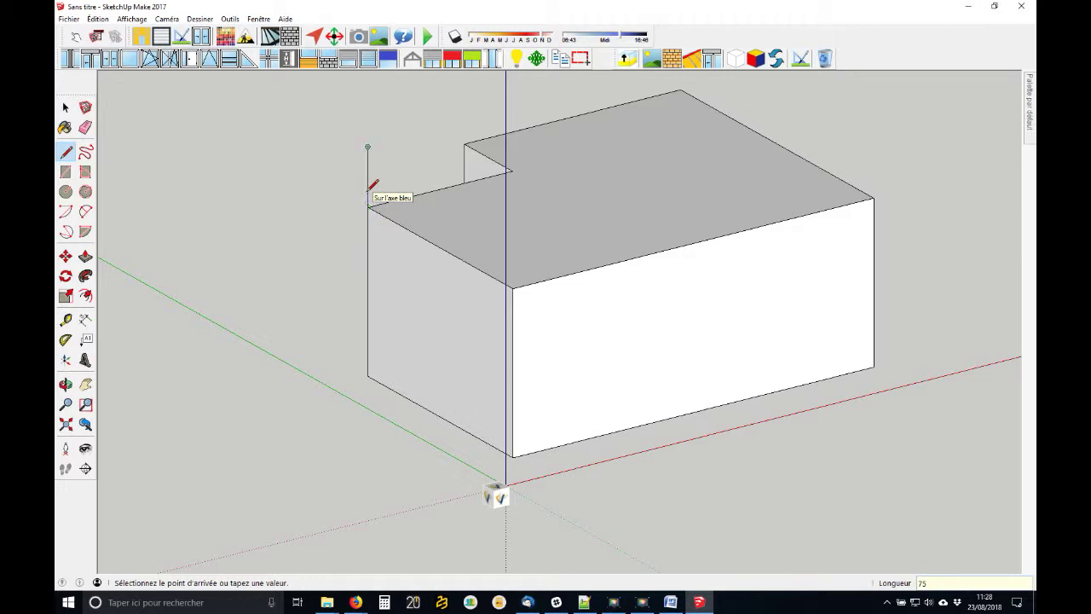
click(367, 146)
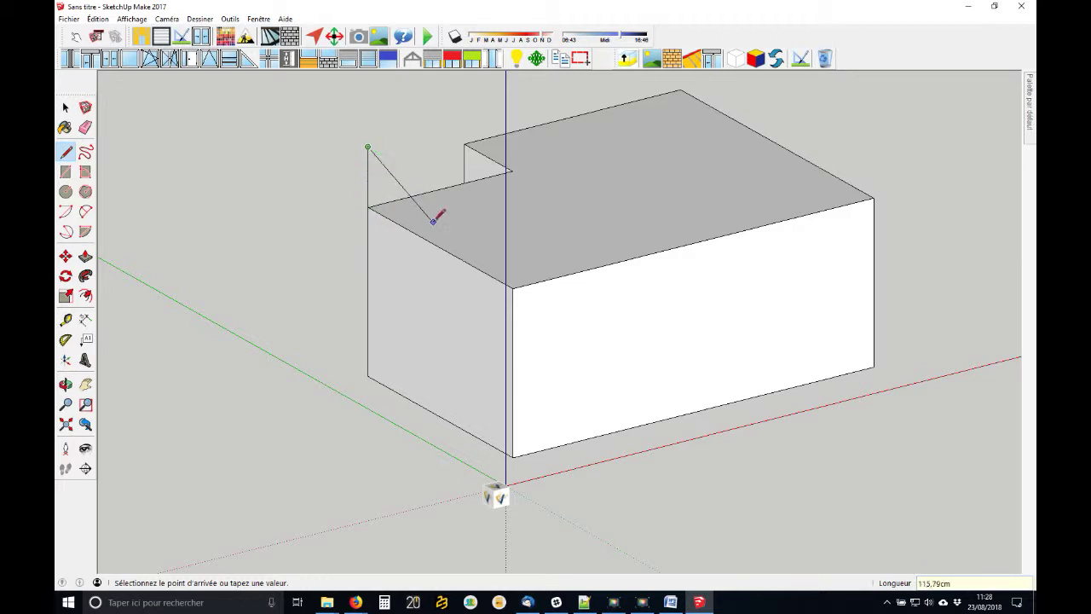
click(509, 284)
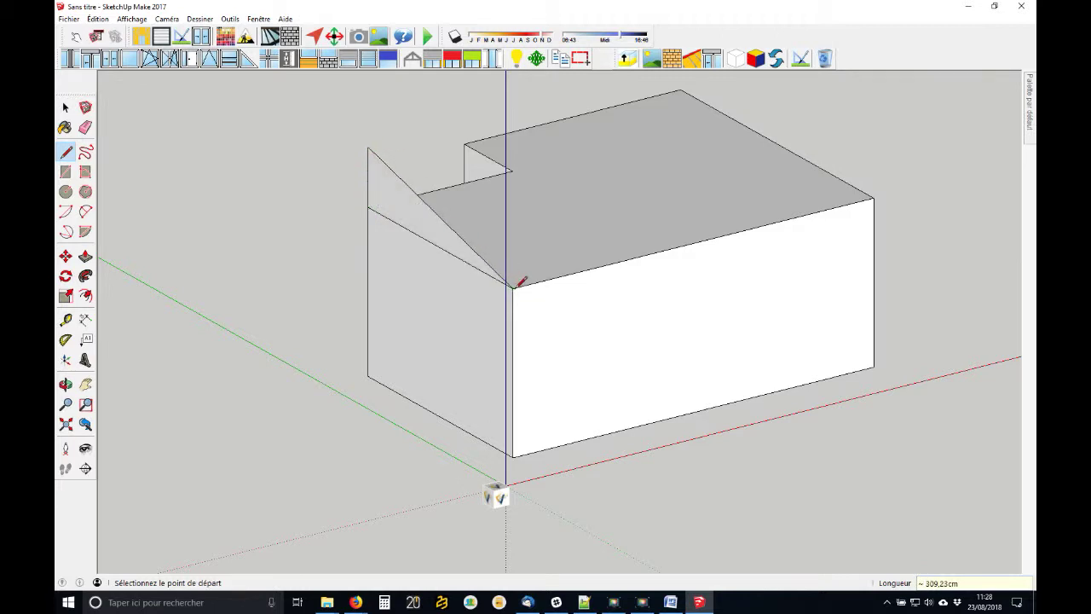
Draw a 75 cm vertical line above the notch's inner corner and a 200 cm line along the front top edge from its left end
click(512, 171)
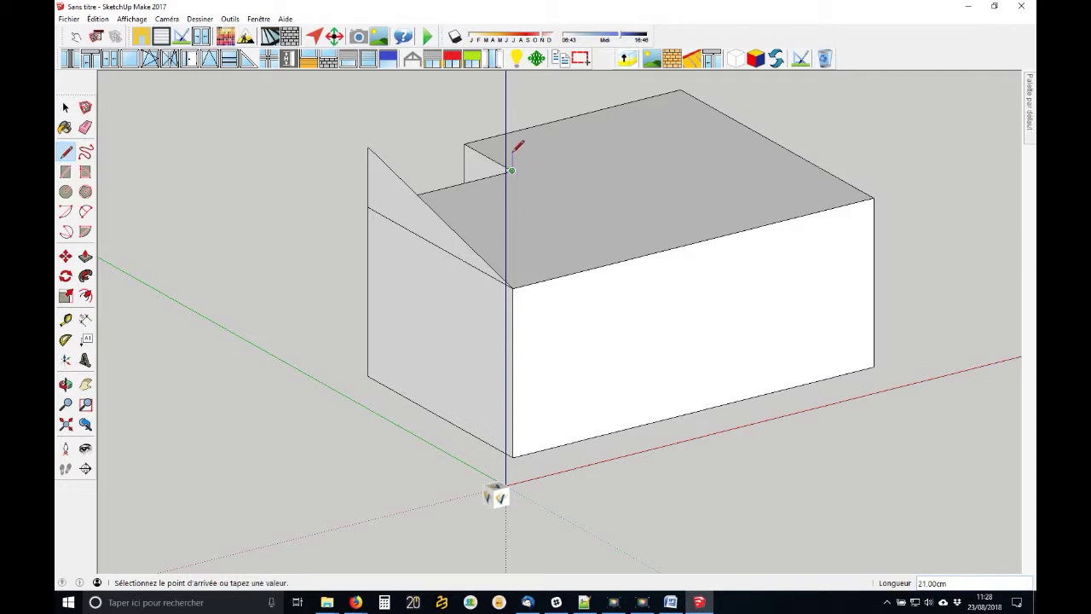
text(75)
key(Return)
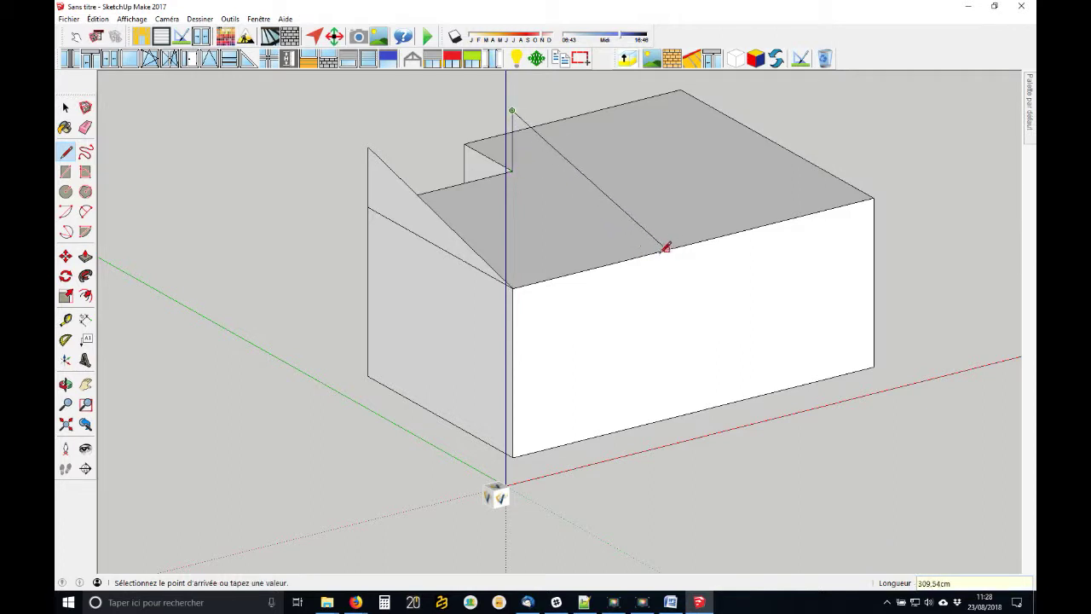
key(Escape)
click(512, 287)
text(200)
key(Return)
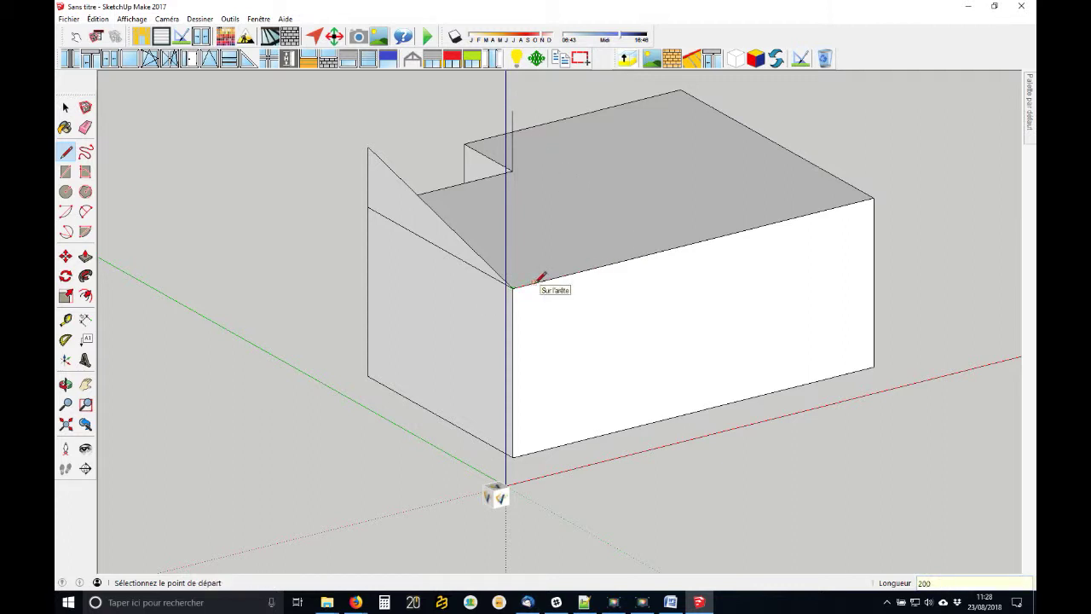
Connect the 200 cm point to the inner vertical's top and on to the left gable's peak to form the smaller roof slope
click(656, 251)
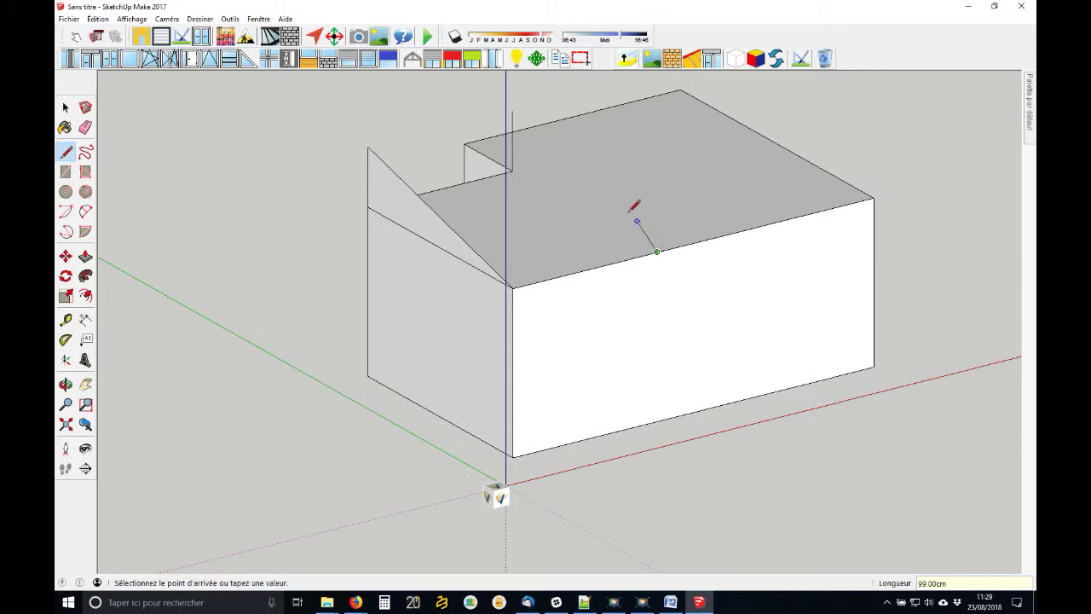
click(514, 111)
middle_drag(645, 165, 445, 247)
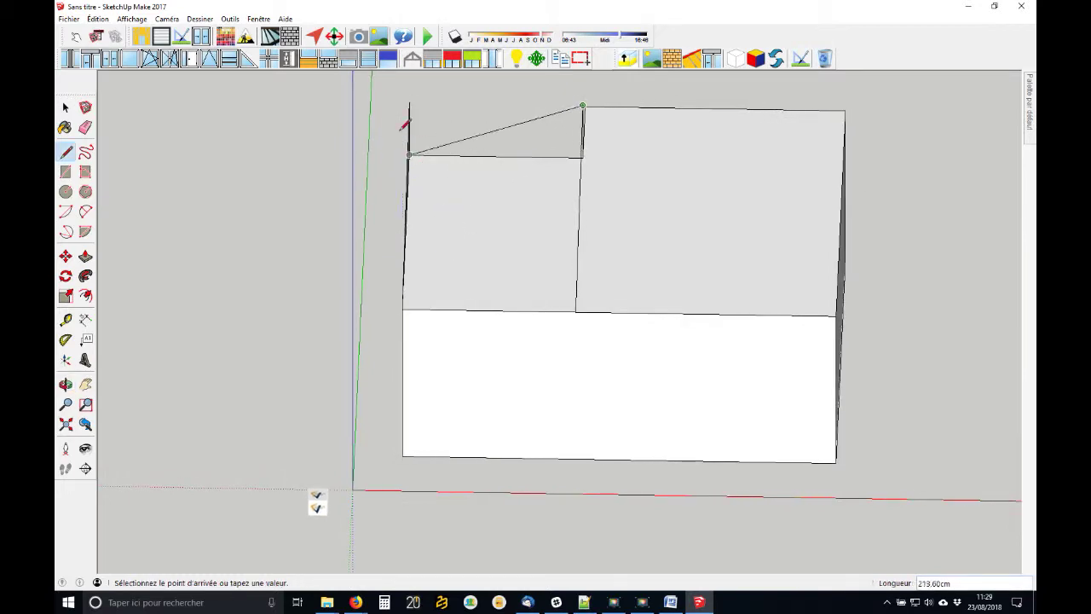
click(409, 103)
Draw a 100 cm vertical line at the projecting part's rear corner beside the notch and connect its top to the smaller roof's inner peak
middle_drag(517, 235, 358, 162)
middle_drag(698, 226, 774, 226)
middle_drag(488, 229, 648, 213)
middle_drag(367, 190, 441, 202)
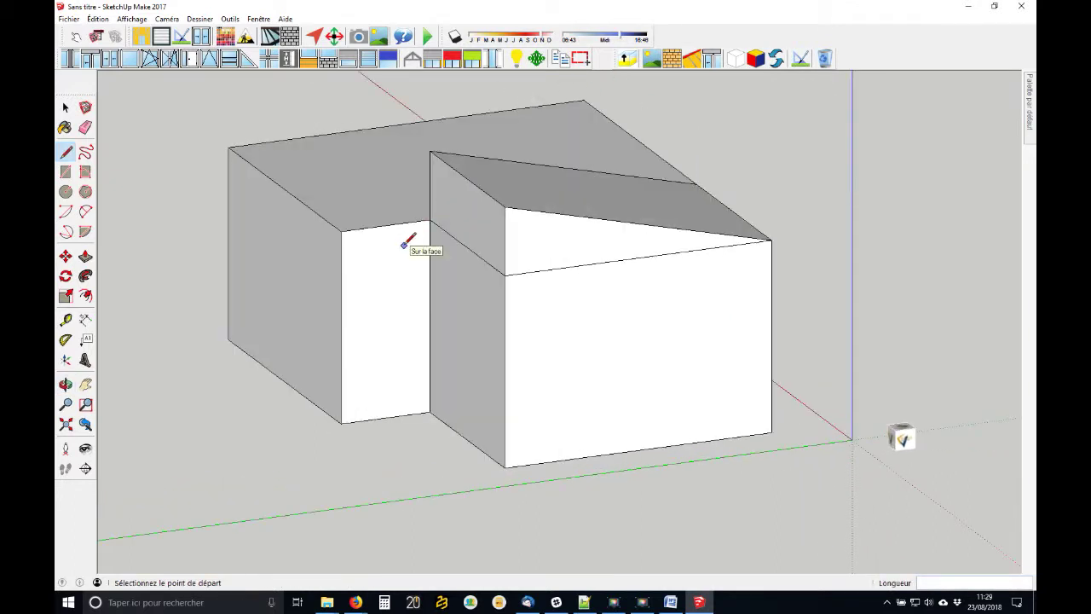
click(341, 230)
text(100)
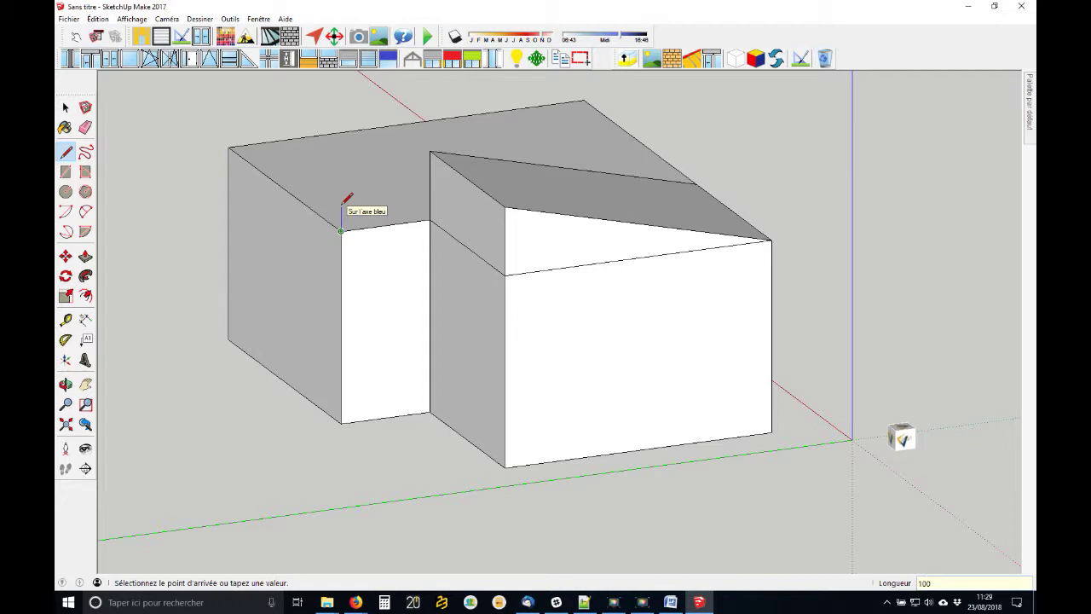
key(Return)
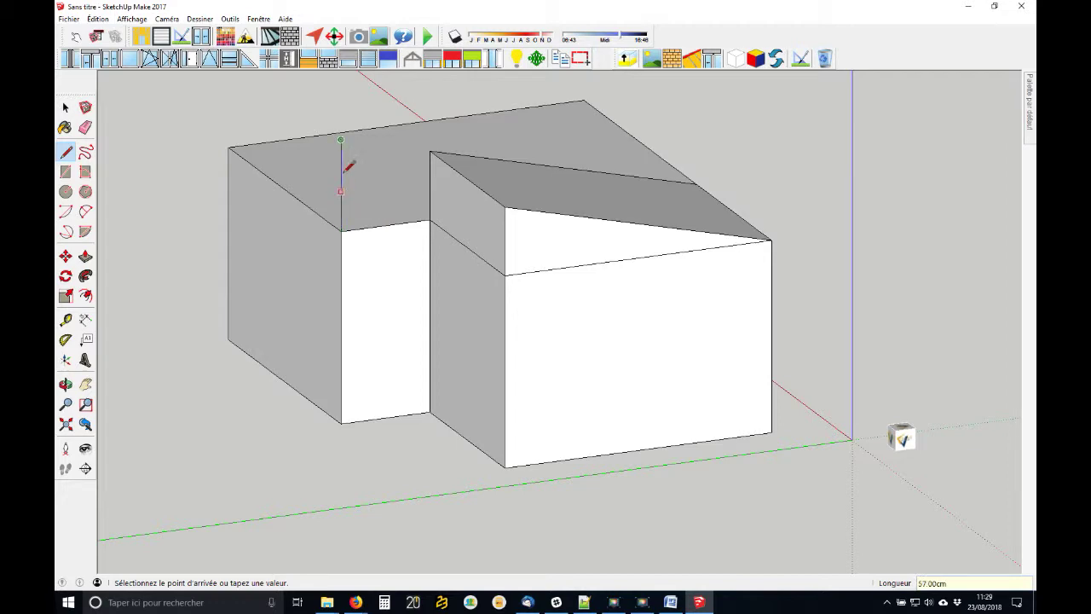
click(430, 151)
Draw a 100 cm vertical line at the right wall's rear top corner and slope a line from its end to the front corner
middle_drag(370, 176, 805, 236)
click(805, 236)
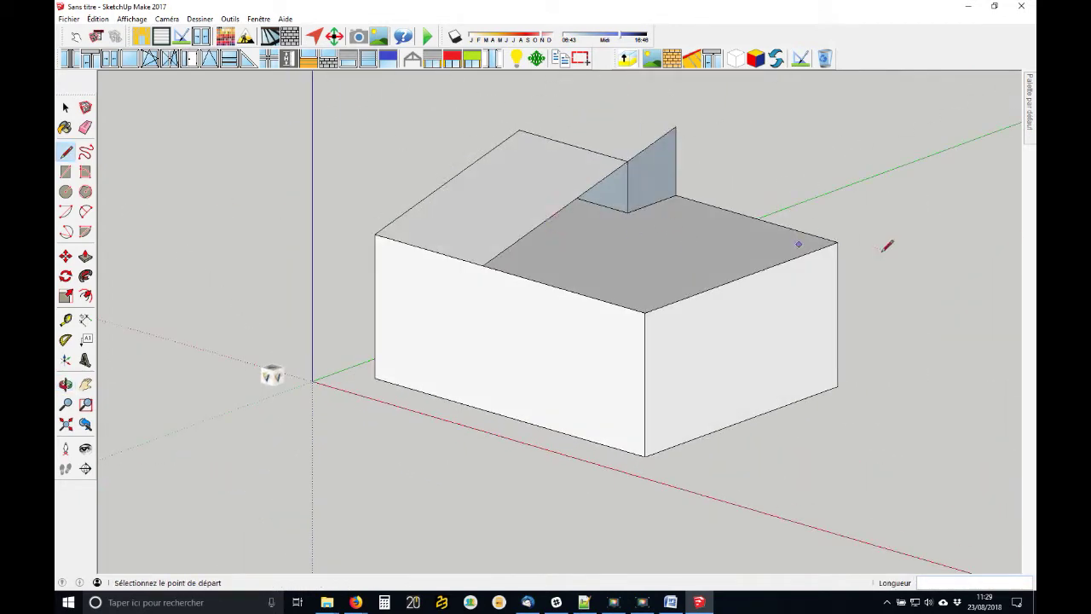
text(100)
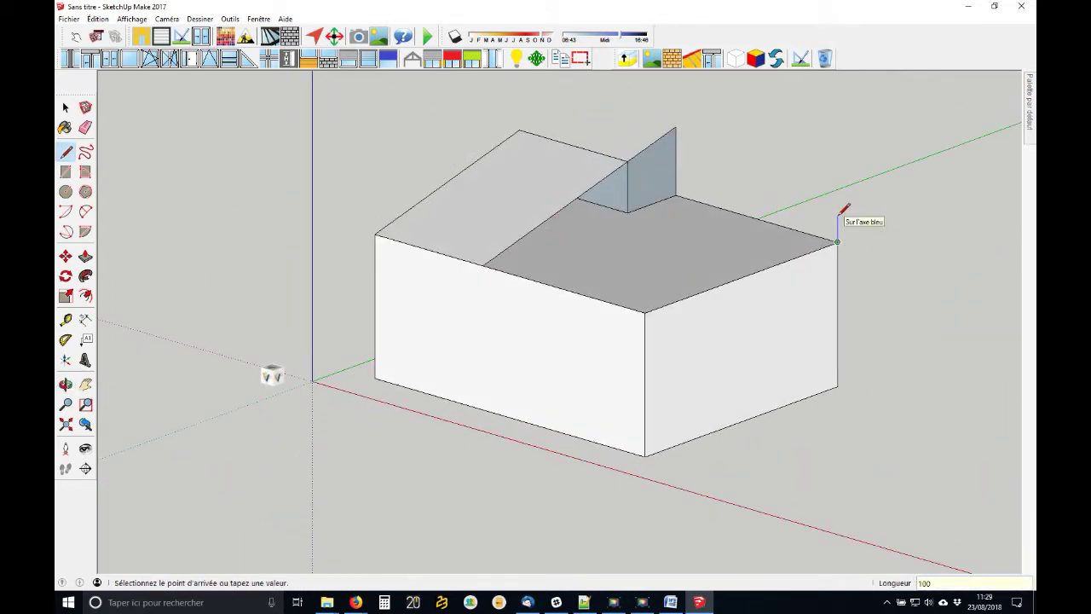
key(Return)
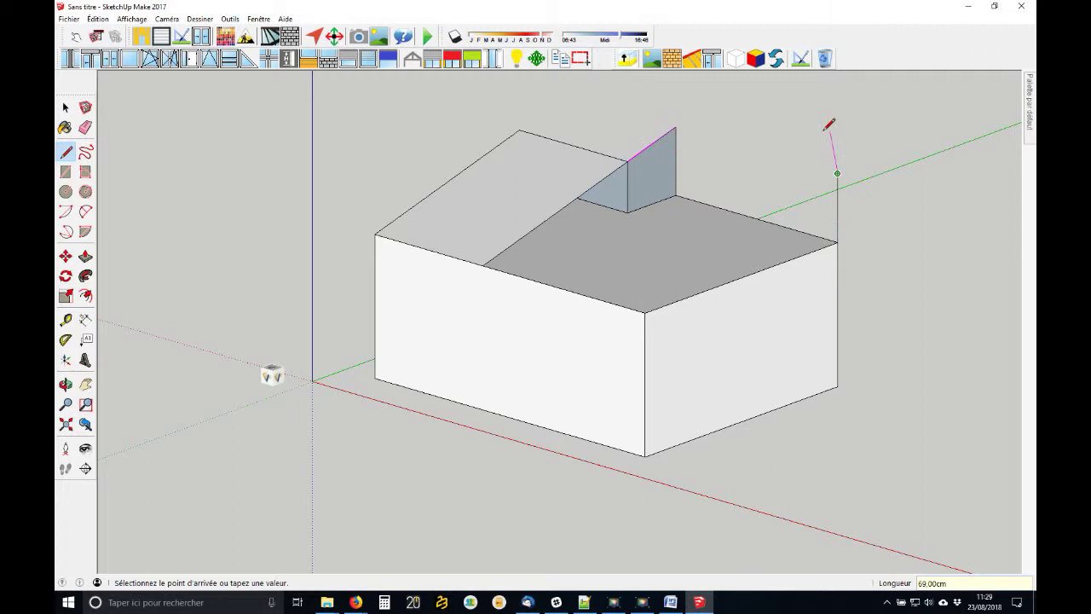
click(646, 312)
Join the tops of the two 100 cm verticals to close the larger roof slope
middle_drag(615, 268, 806, 97)
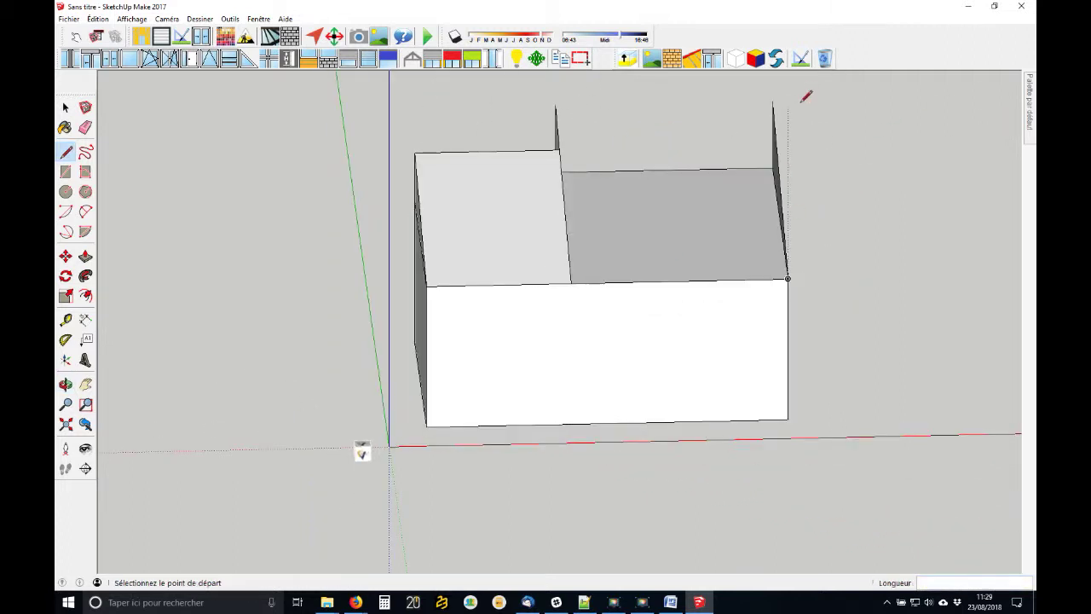
click(772, 100)
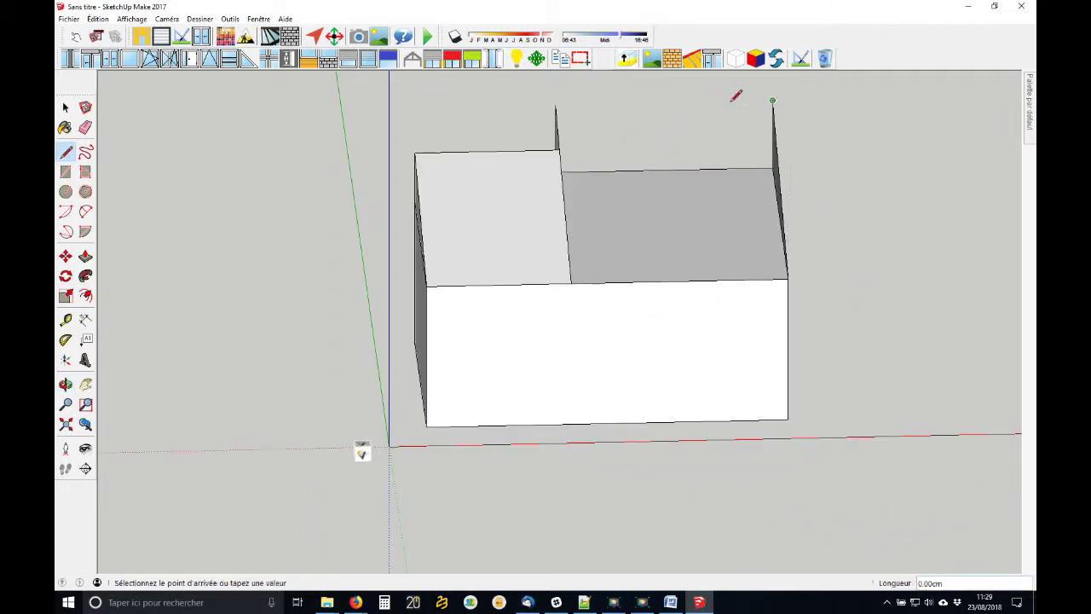
click(556, 104)
middle_drag(490, 179, 582, 190)
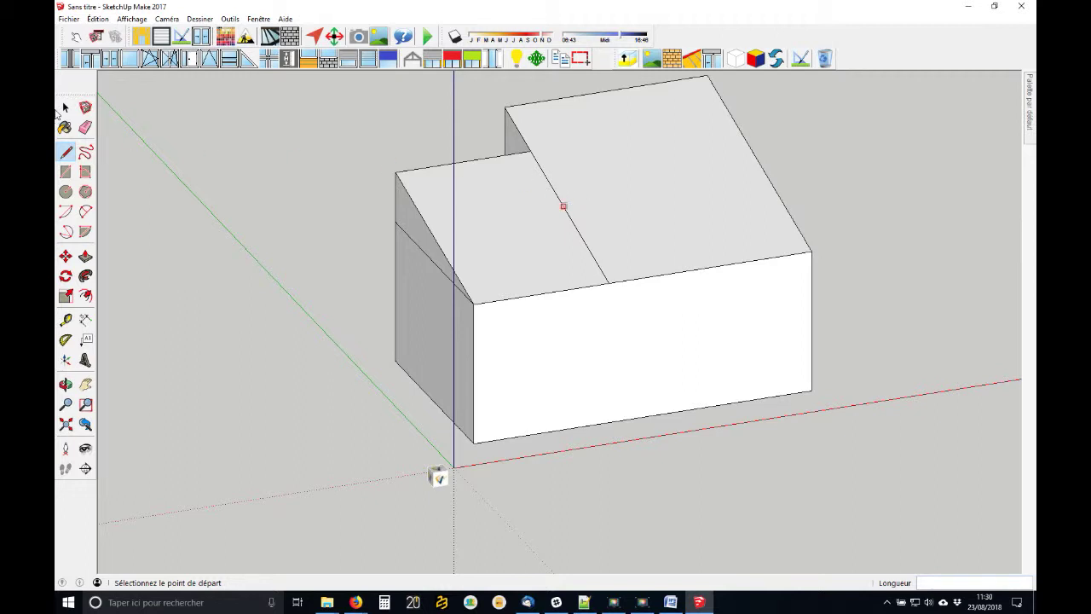
Designate the high rear edges of both roof slopes with the red edge marking
key(space)
click(479, 160)
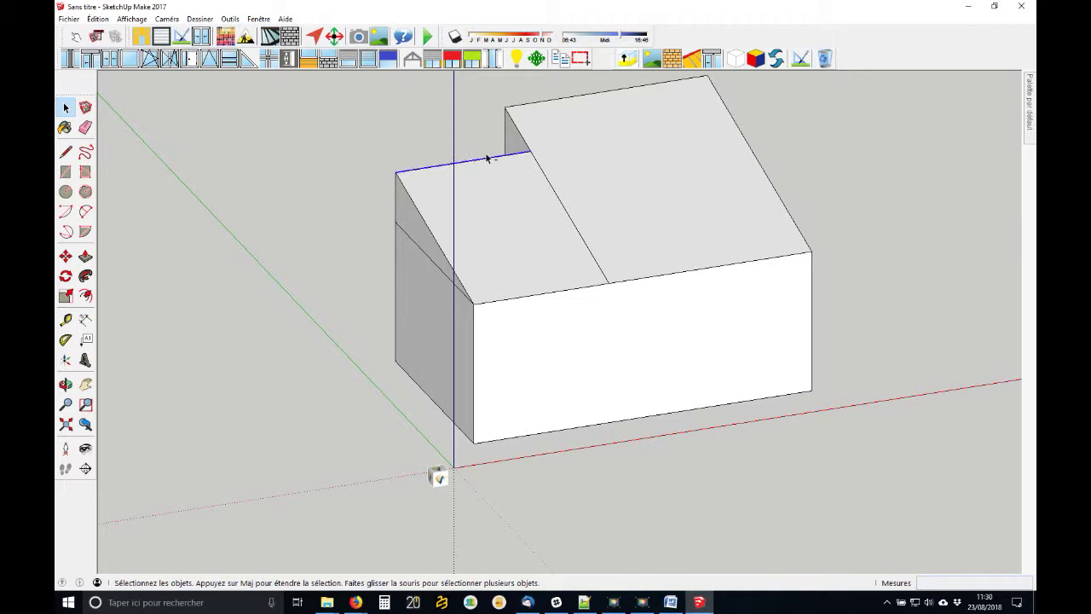
shift+click(541, 103)
click(695, 62)
Designate the left wall's horizontal upper edge and both front eave edges of the roof slopes as gutters
click(433, 266)
ctrl+click(520, 297)
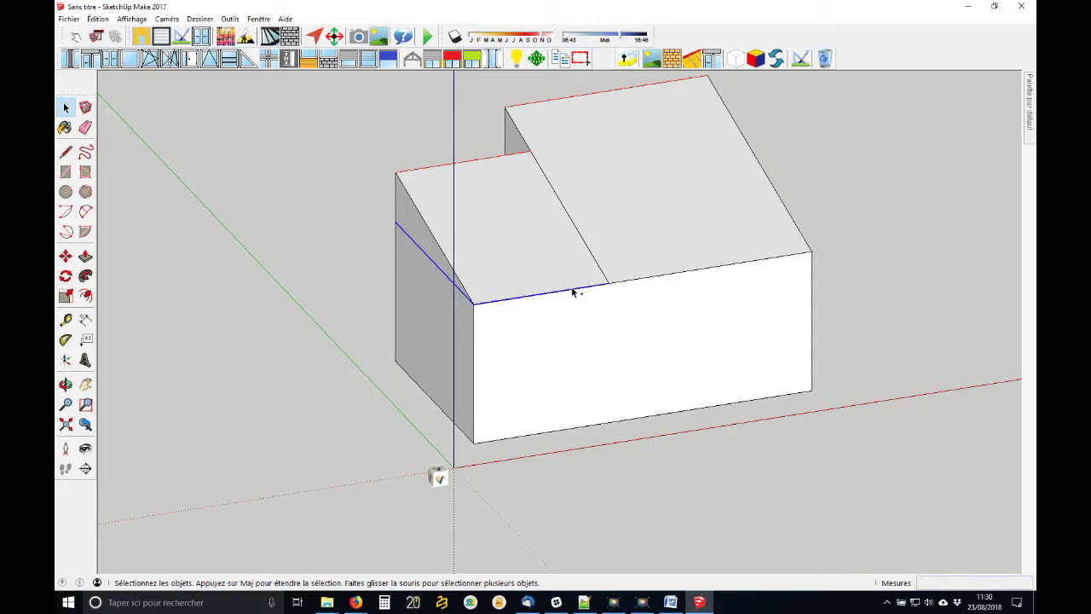
ctrl+click(641, 279)
middle_drag(867, 281, 580, 279)
middle_drag(528, 302, 672, 287)
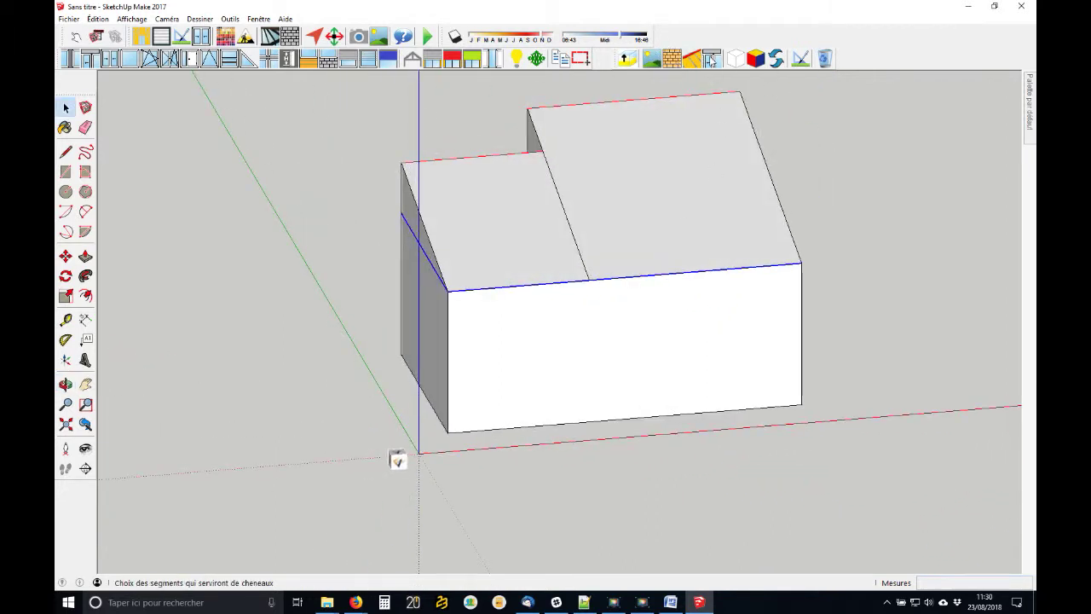
click(711, 59)
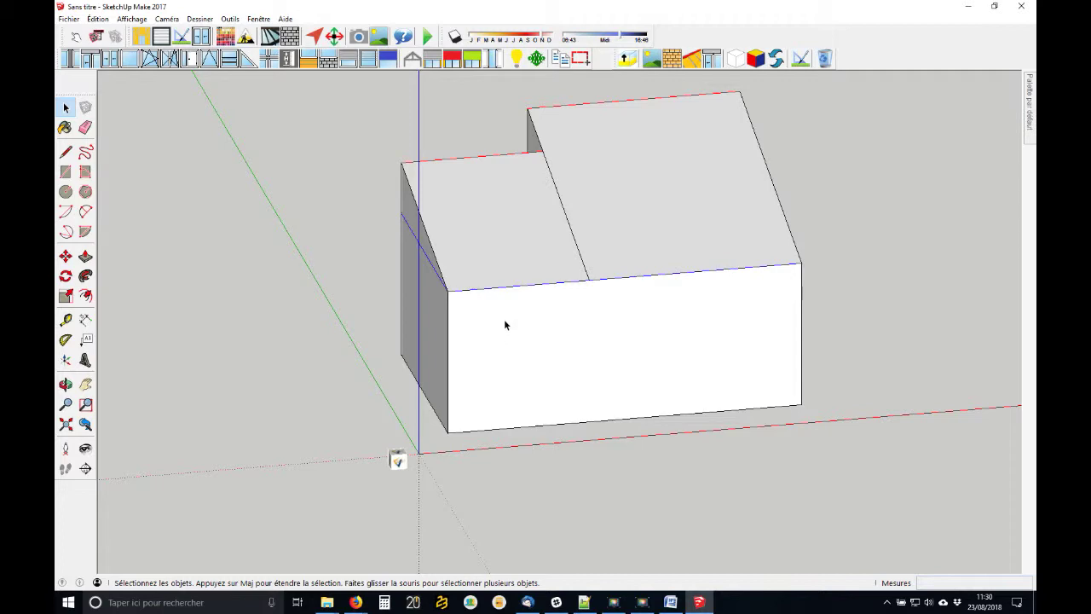
Delete the three leftover horizontal edges crossing the rear walls and the notch's side wall
middle_drag(426, 297, 680, 291)
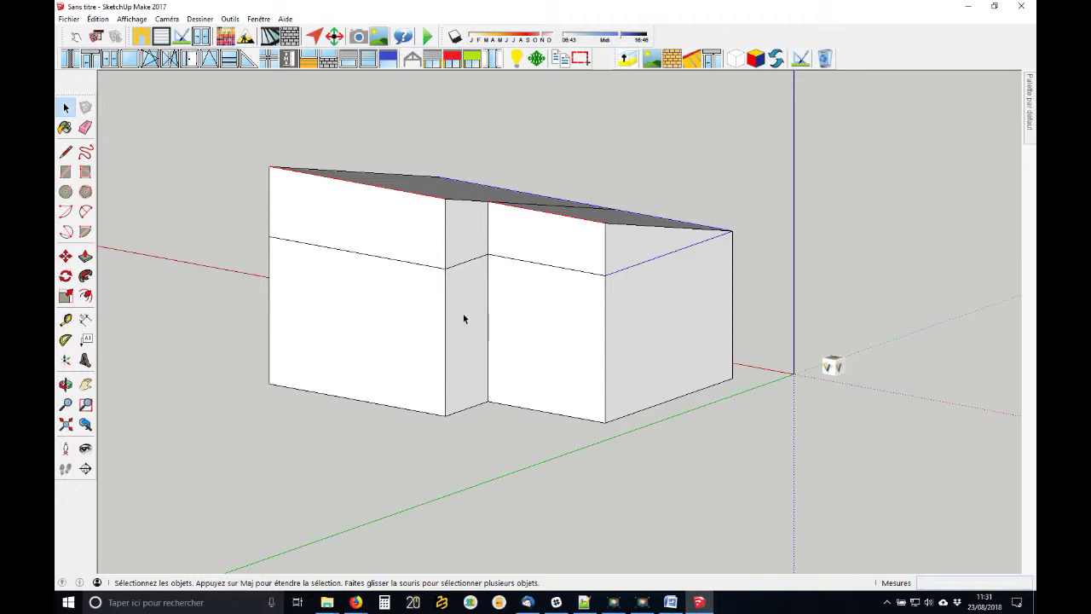
click(392, 259)
shift+click(460, 263)
shift+click(539, 268)
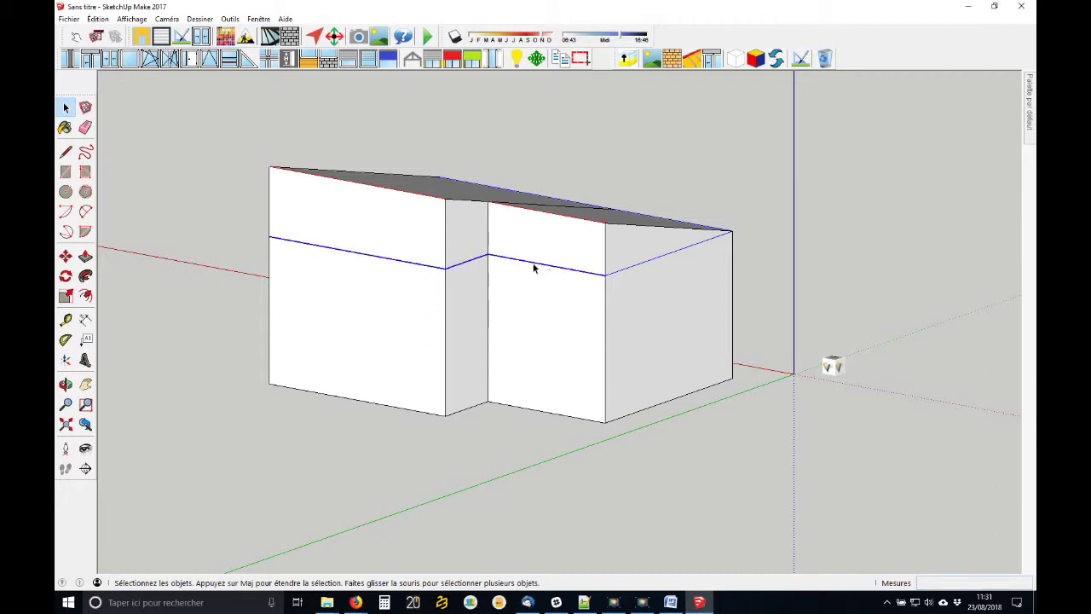
key(Delete)
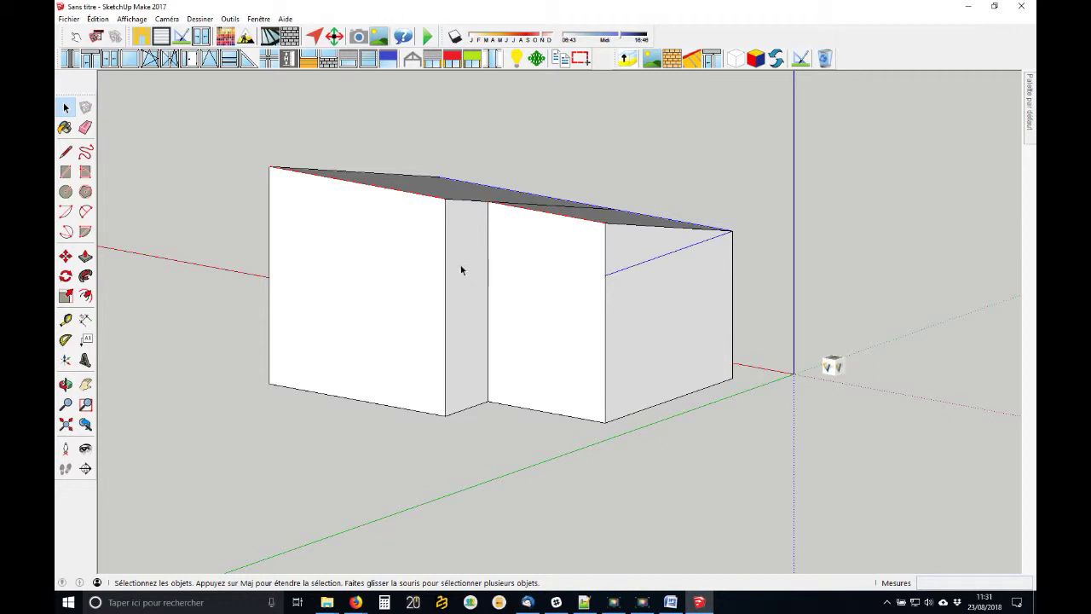
Designate the two rear faces and the notch face between them as house walls
click(366, 269)
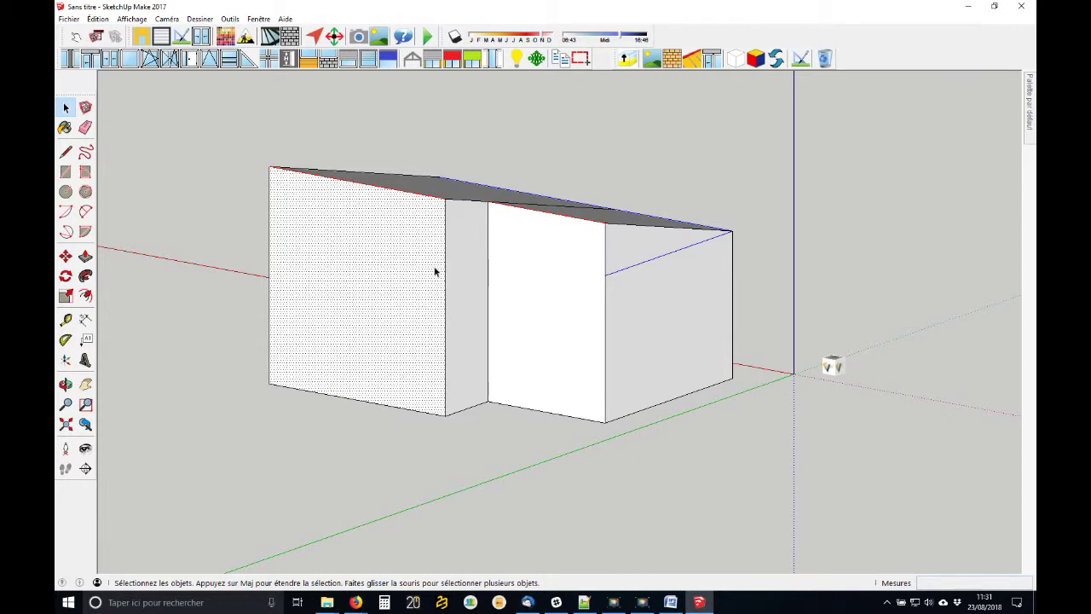
shift+click(460, 267)
shift+click(511, 270)
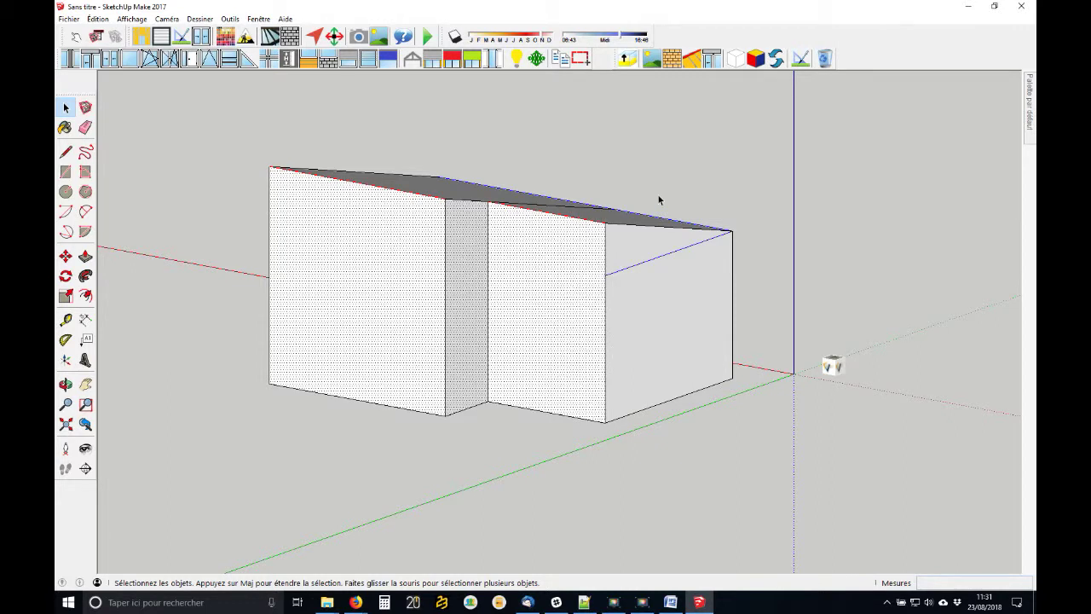
click(672, 60)
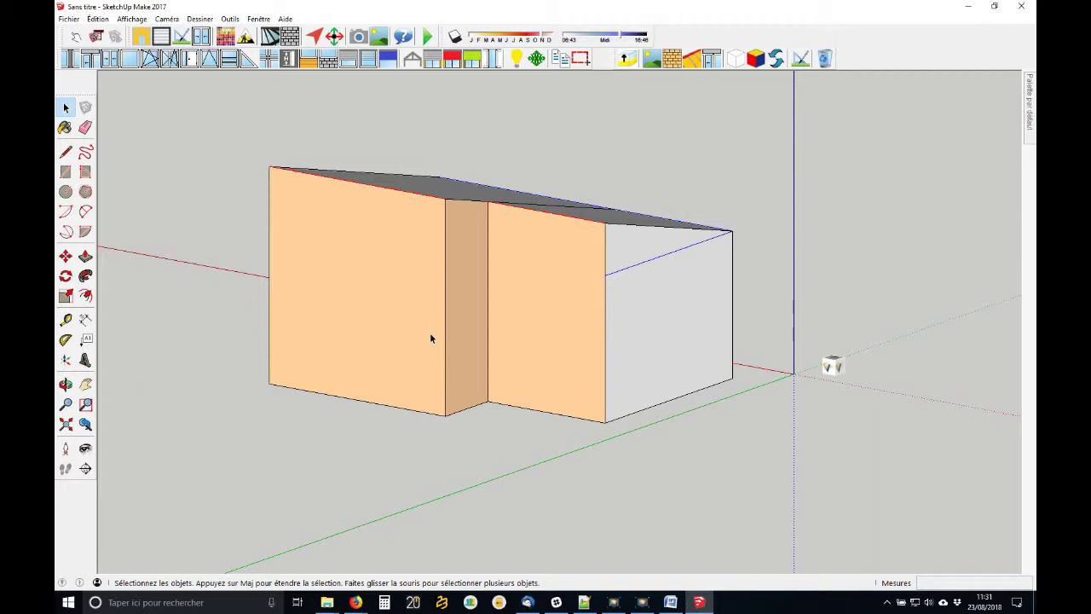
Generate the free-form structure from the marked volume after choosing its product range (Gamme)
click(798, 64)
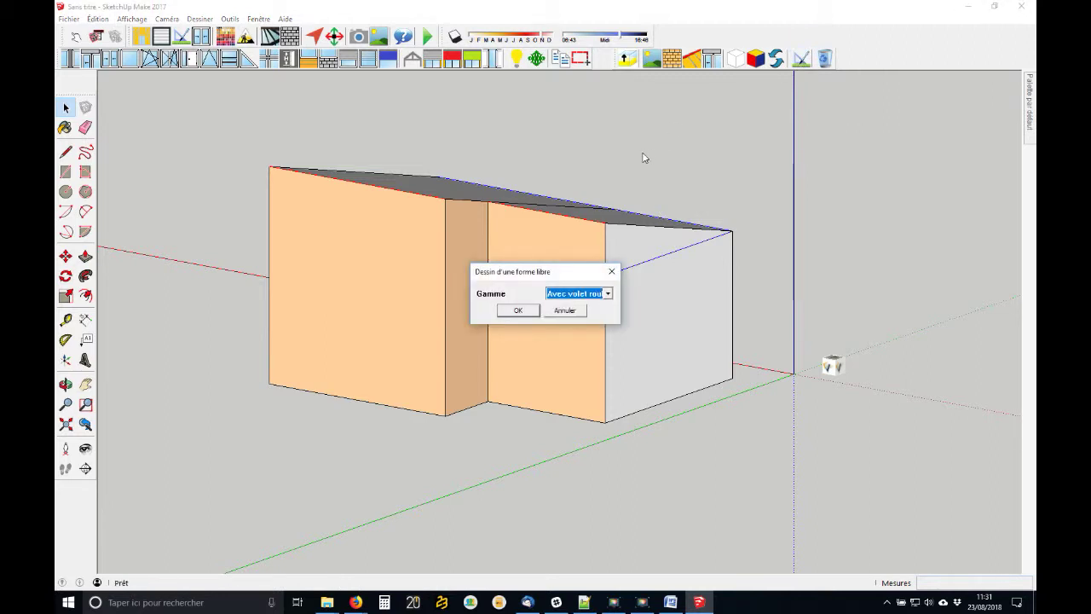
click(564, 296)
click(562, 307)
click(516, 311)
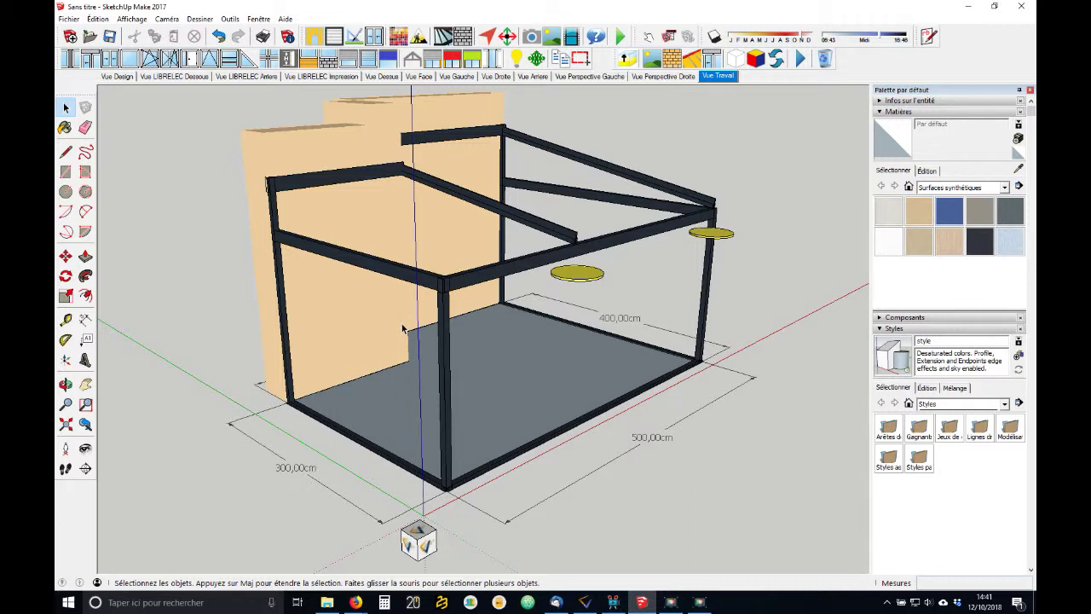
Add rectangular bays to the smaller roof slope with equal spacing (Oui) and PS32-E122.5 Blc/Ardoise Acous. infill
click(650, 41)
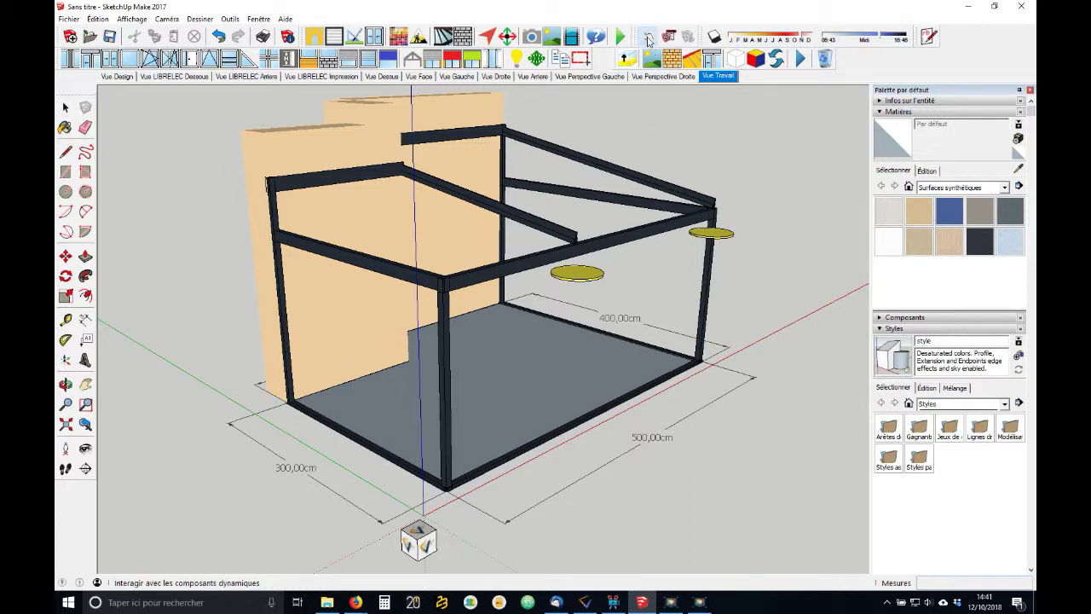
click(576, 280)
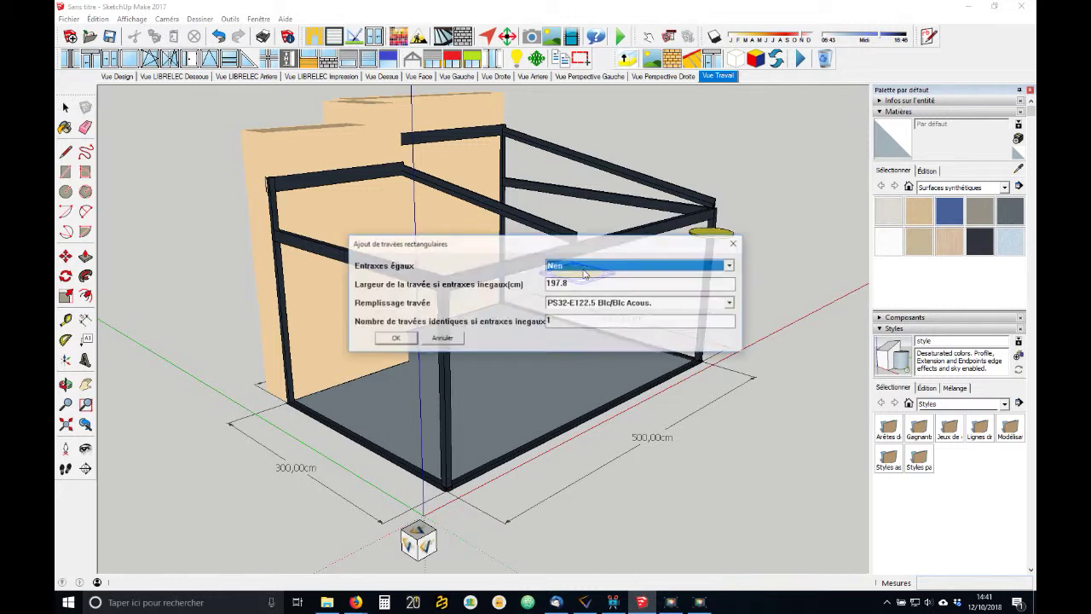
click(573, 267)
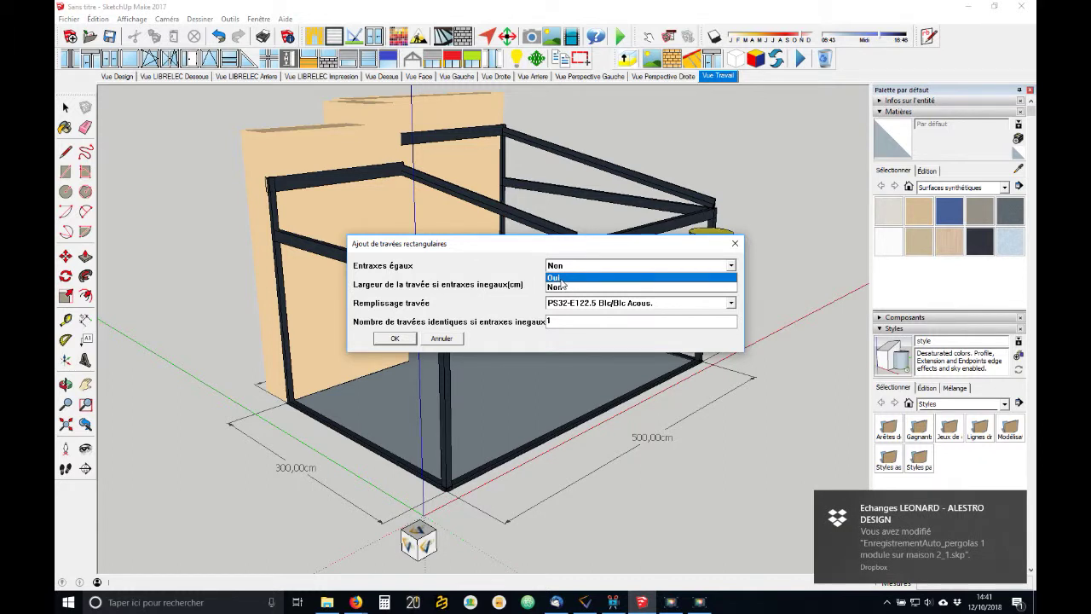
click(561, 278)
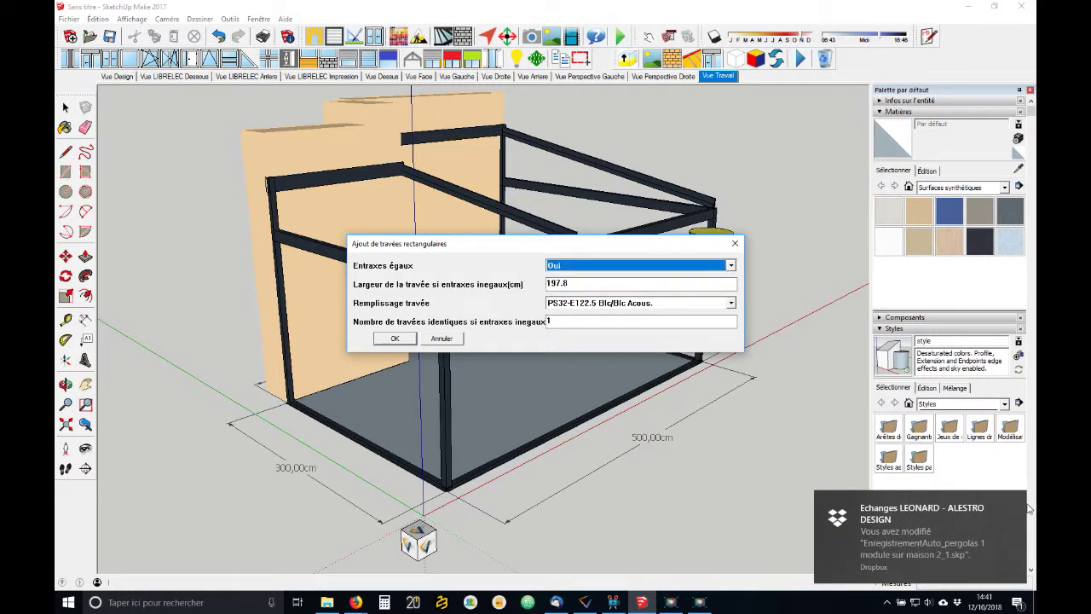
click(1015, 504)
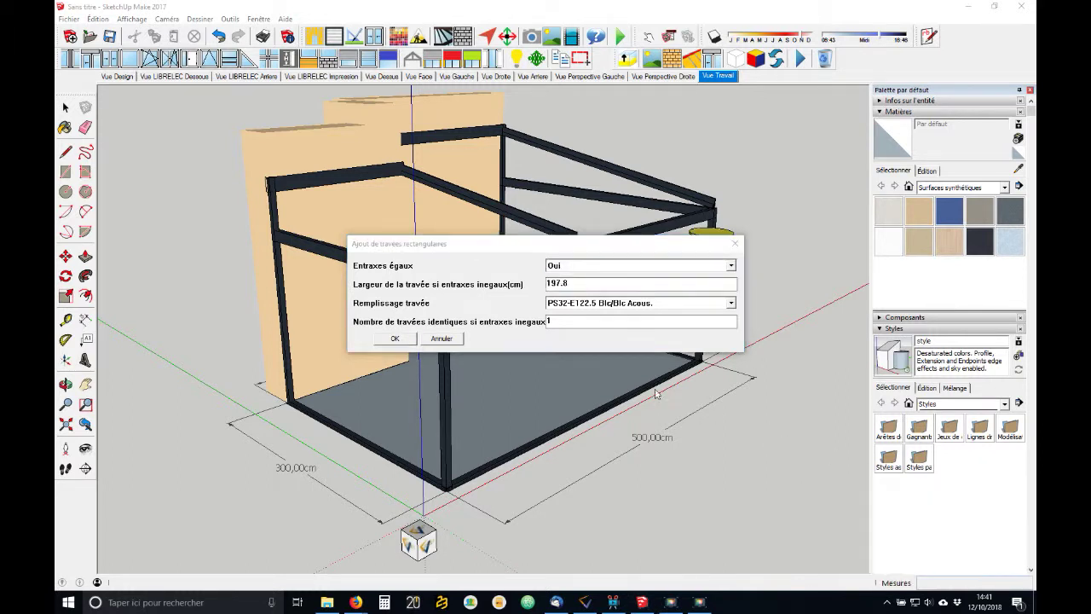
click(588, 303)
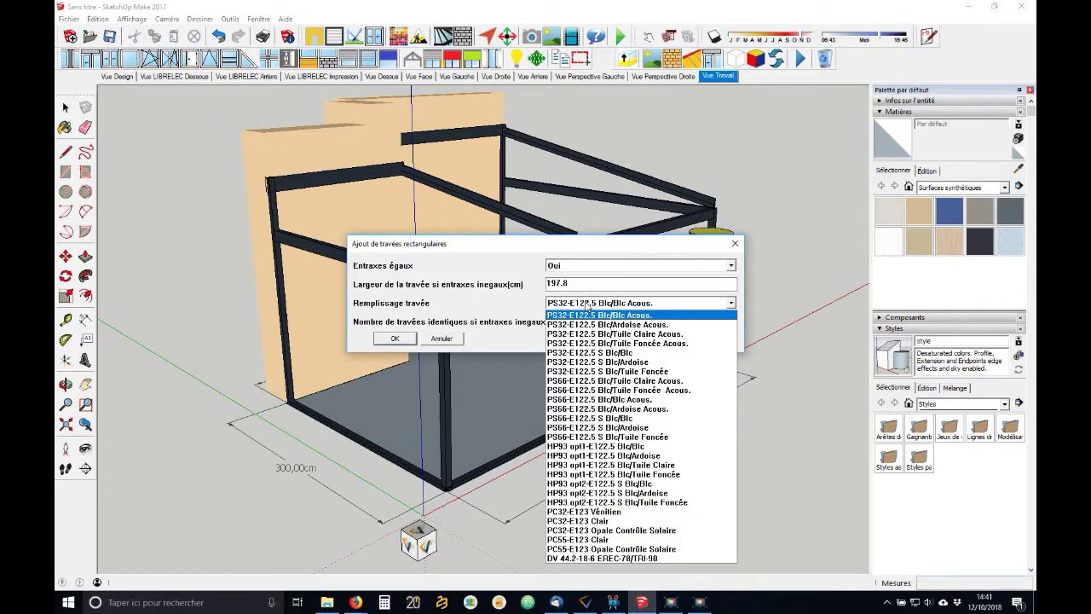
click(692, 325)
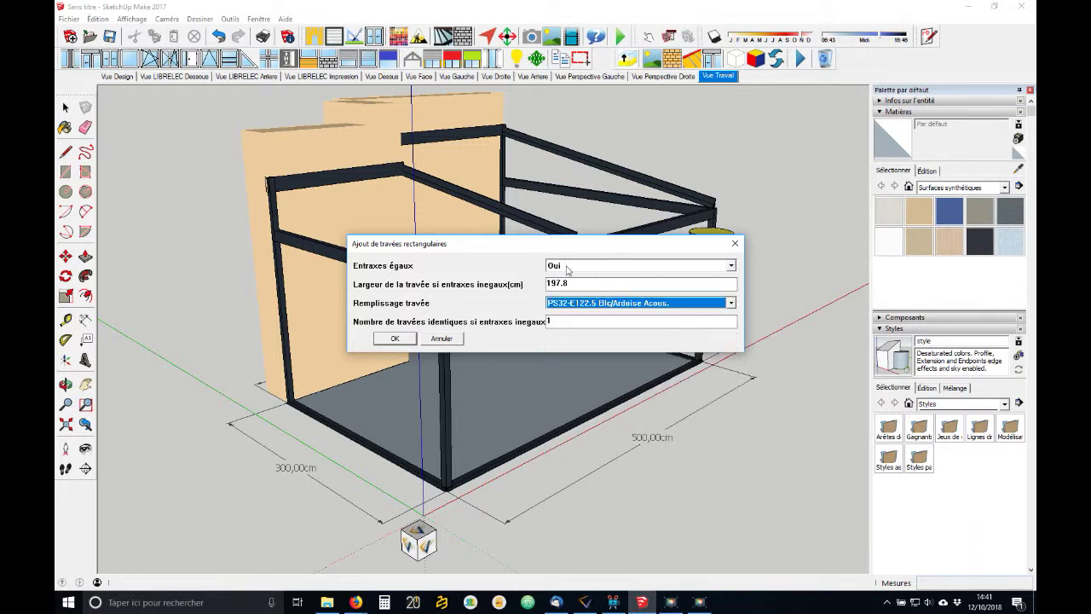
click(396, 338)
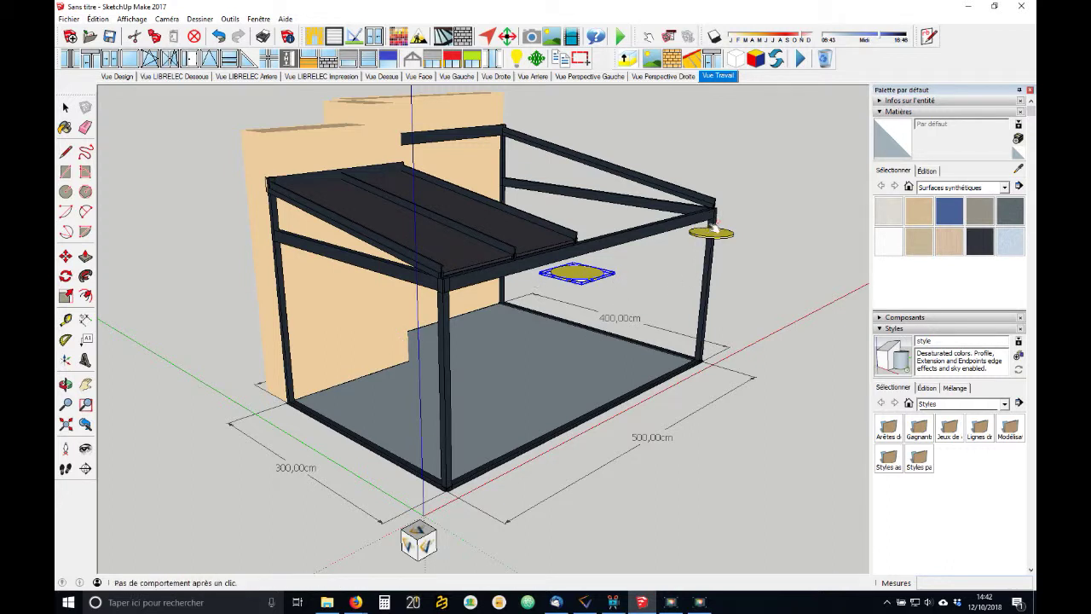
Fill the larger roof slope with equally spaced rectangular bays, using PS32-E122.5 Blc/Ardoise Acous. infill
click(716, 232)
click(597, 266)
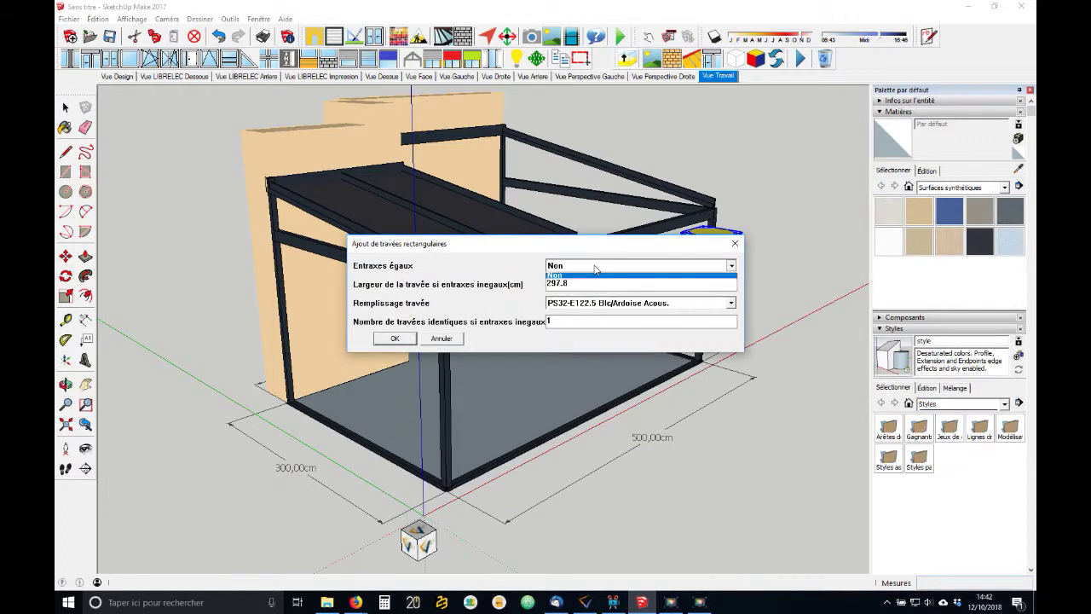
click(597, 283)
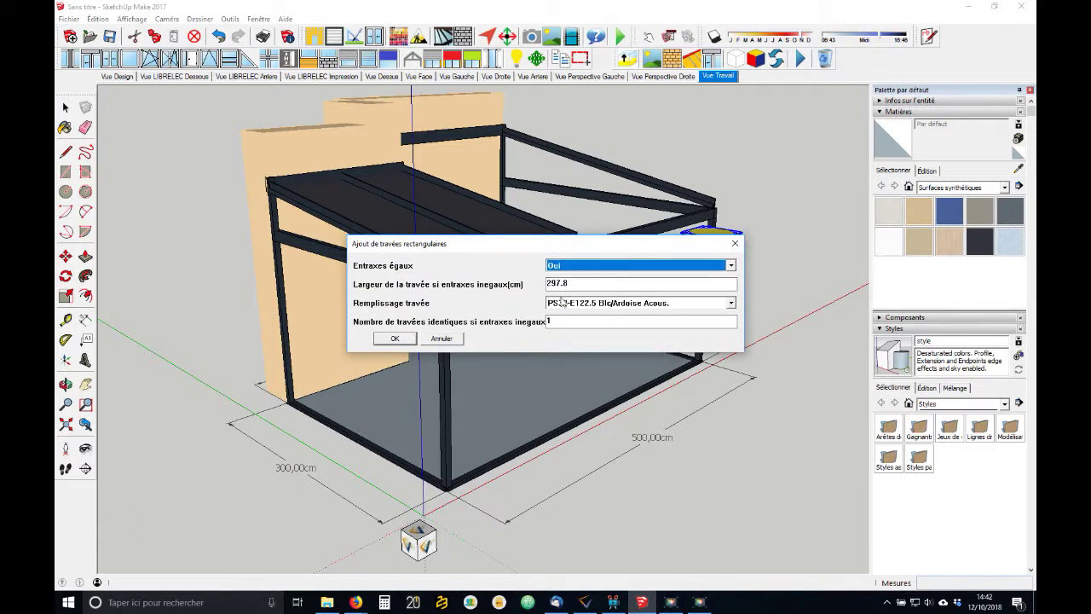
click(394, 338)
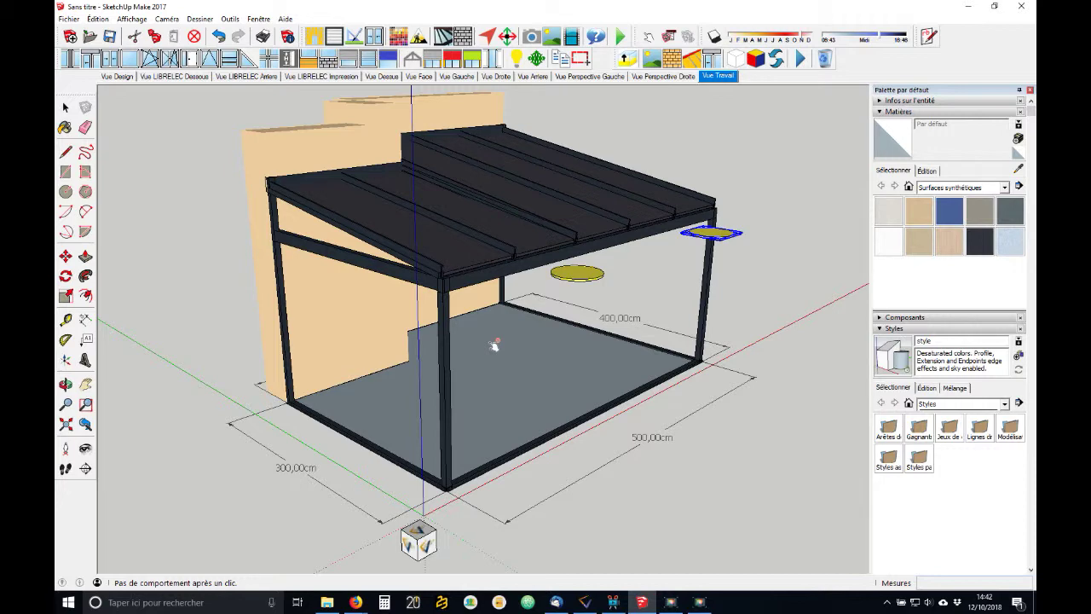
Place a 150 cm wide trapezoid with one equidistant intermediate upright at the wall-side post of the 300 cm side
middle_drag(180, 394, 386, 294)
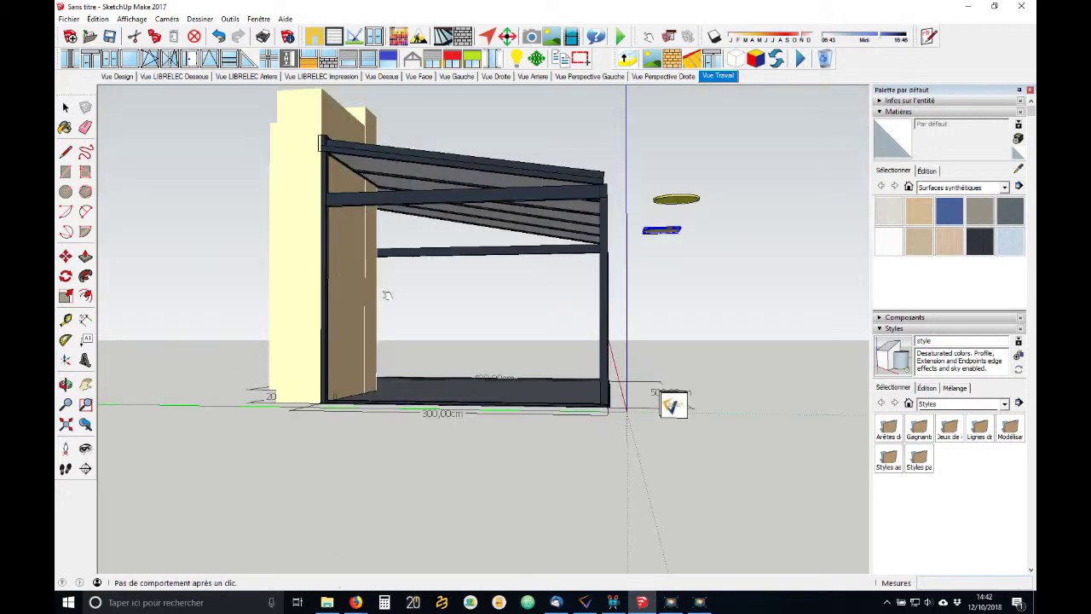
middle_drag(385, 295, 409, 299)
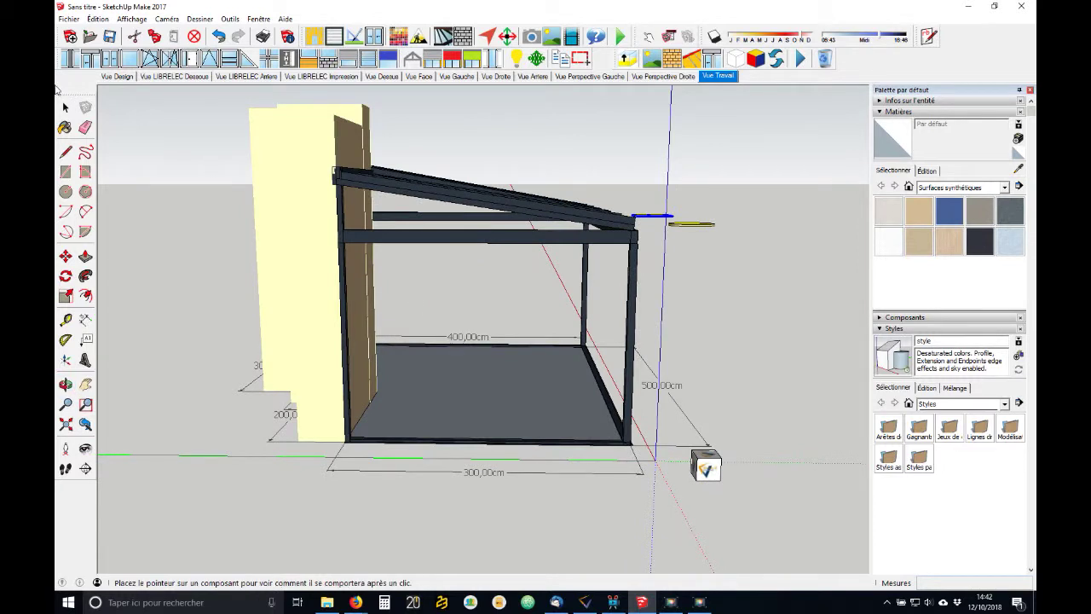
click(66, 107)
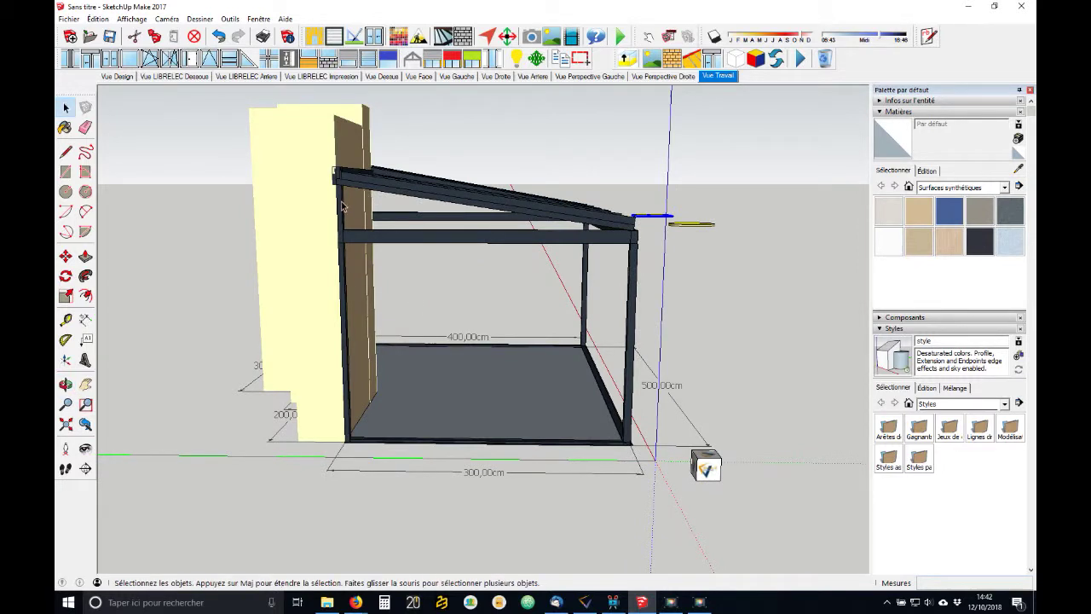
double_click(341, 206)
click(340, 208)
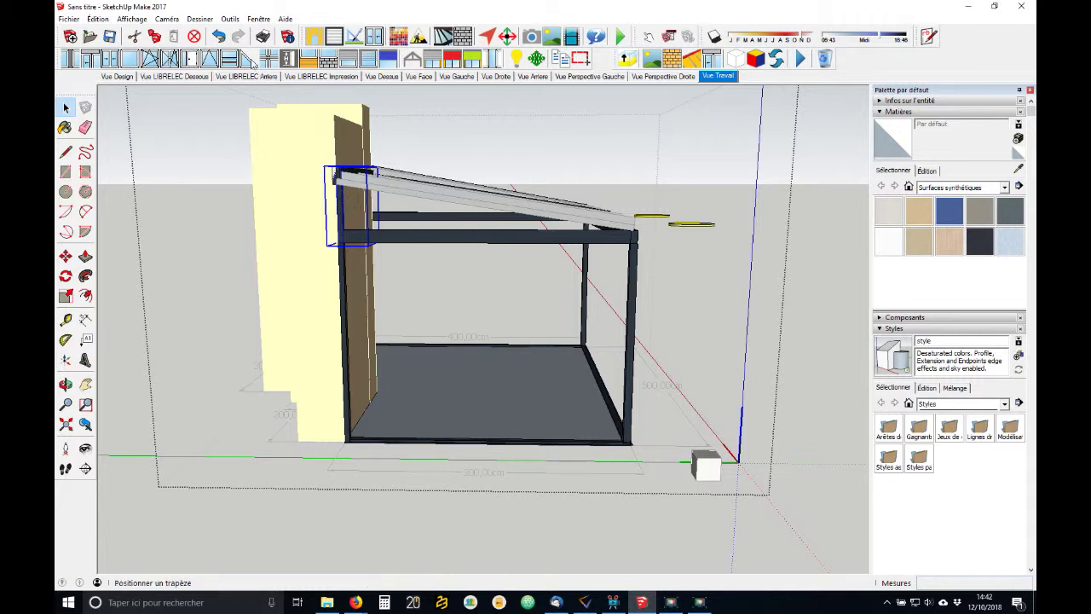
click(248, 58)
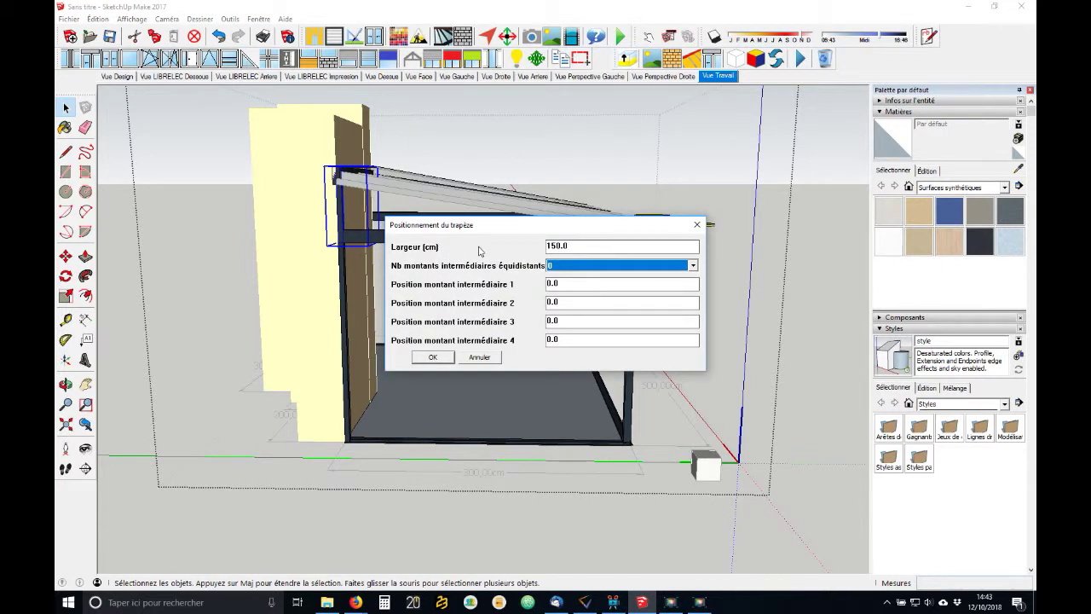
click(594, 269)
click(554, 291)
click(433, 358)
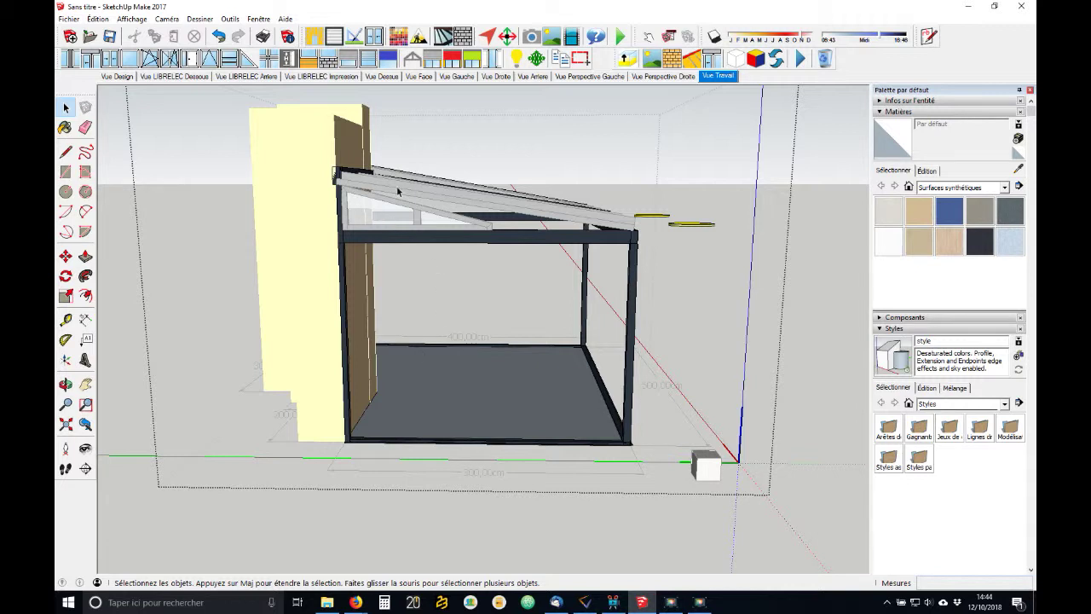
Exit the structure group and scale the trapezoid lengthwise by 1.88 so it reaches the front corner post
click(378, 243)
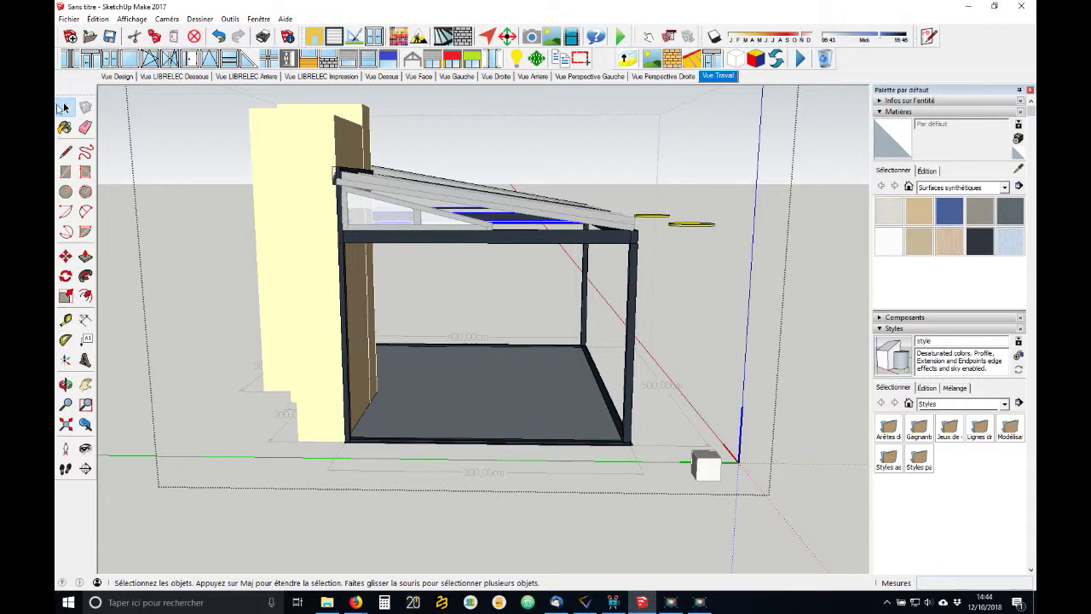
click(123, 242)
click(382, 221)
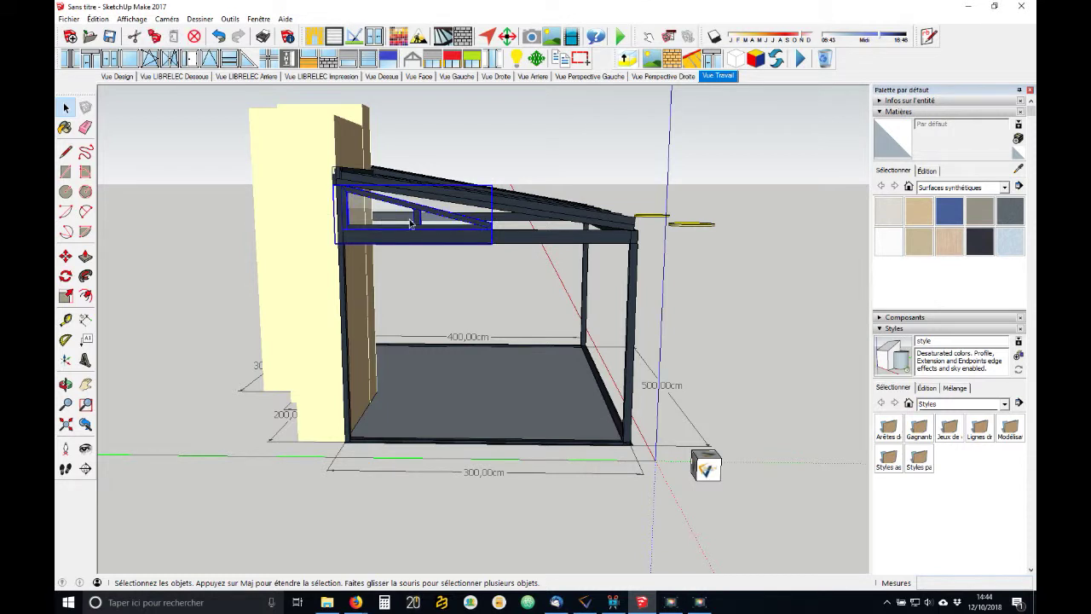
click(65, 294)
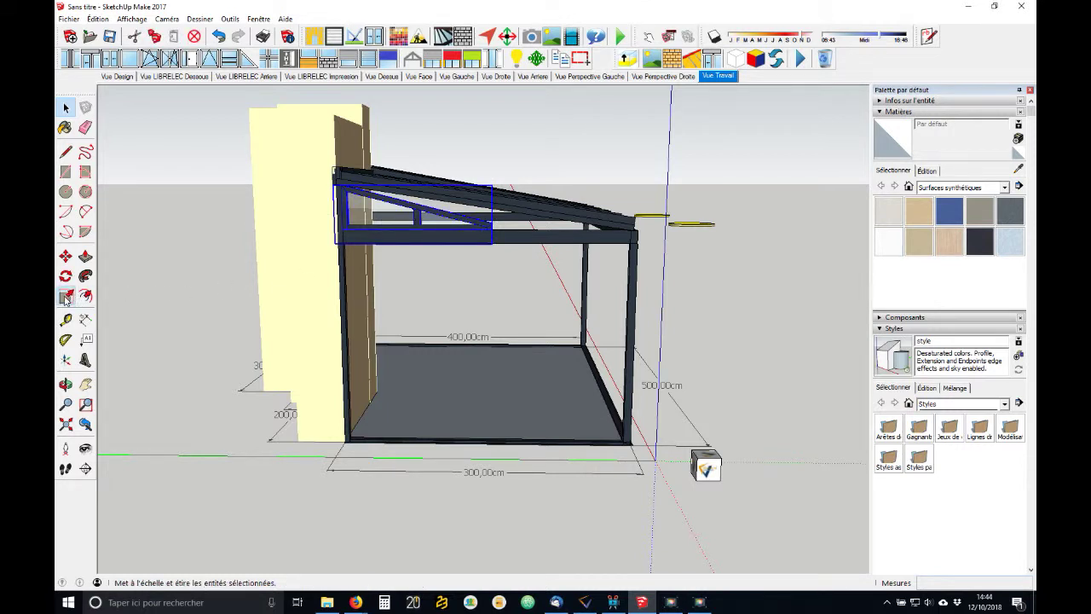
middle_drag(535, 227, 478, 230)
scroll(495, 230, up, 5)
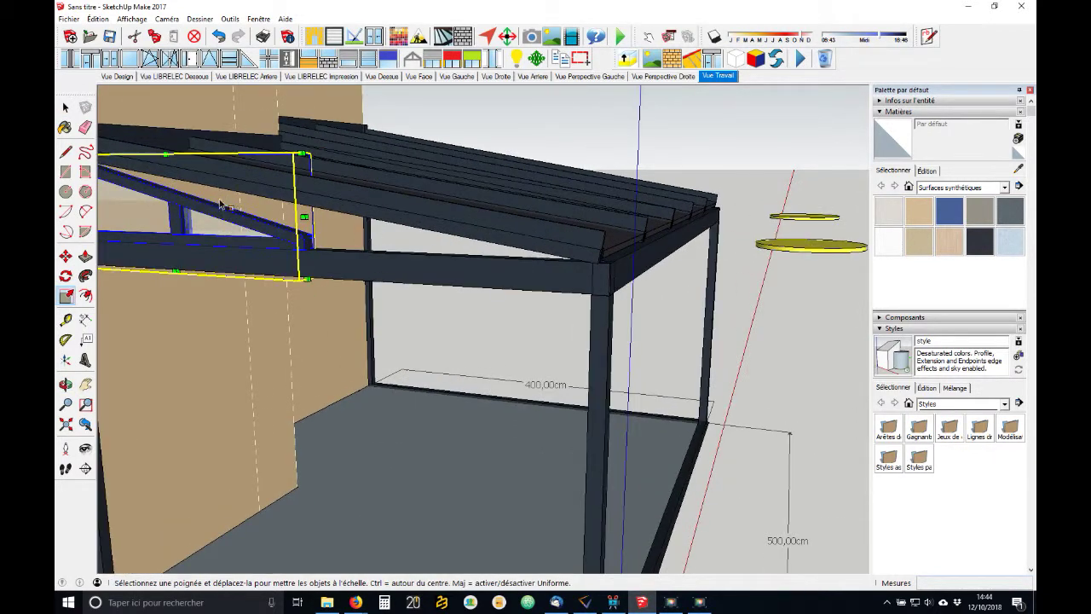
drag(304, 217, 597, 230)
text(1.88)
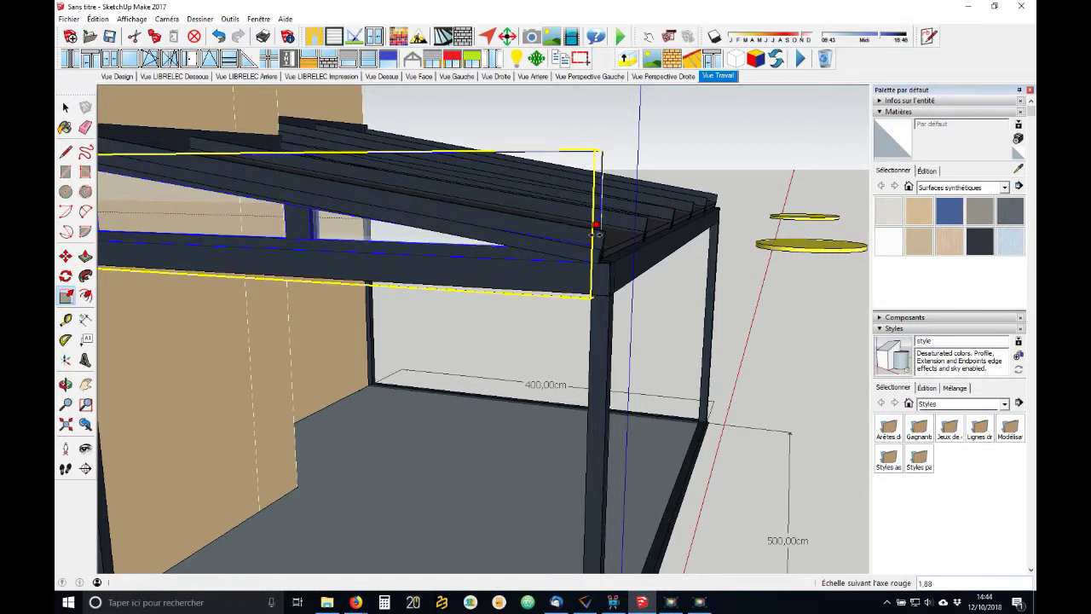
key(Return)
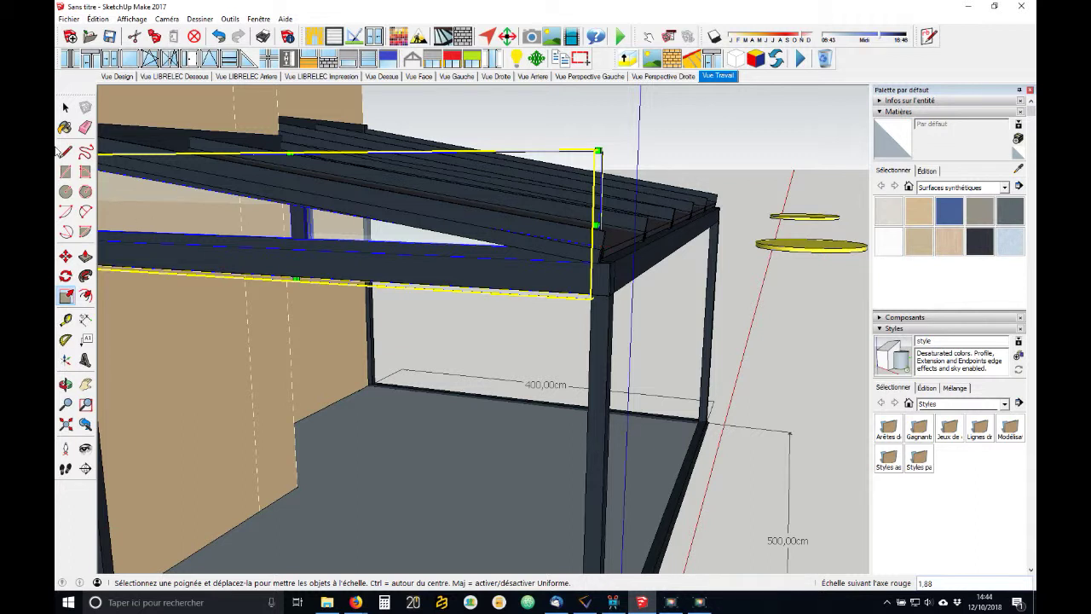
click(65, 107)
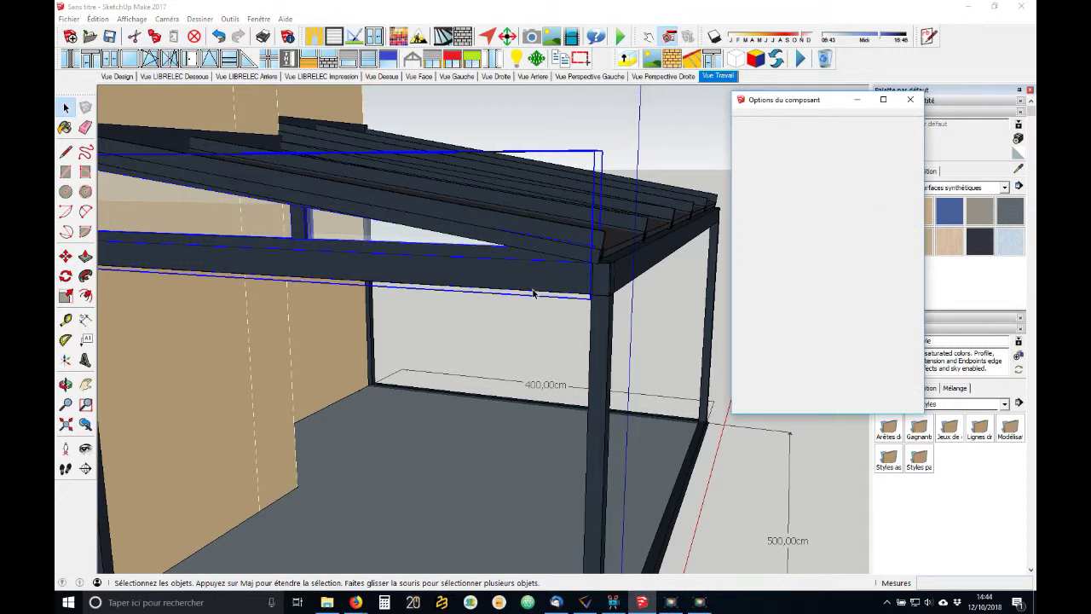
Set the Petite hauteur of the trapezoid on the 300 cm side to 0 cm and apply it
drag(851, 228, 869, 252)
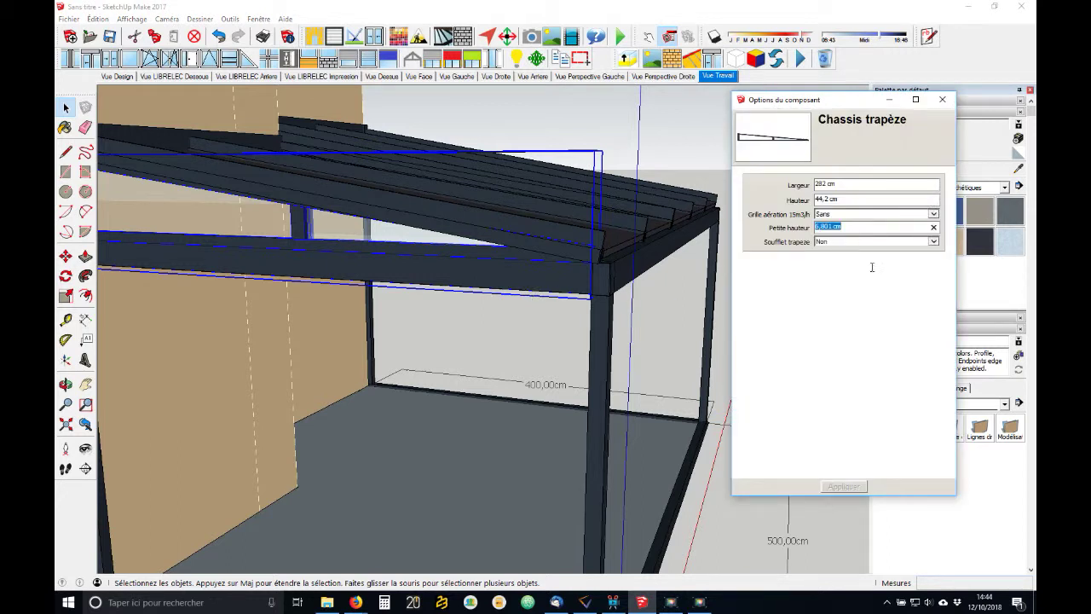
text(0)
click(841, 486)
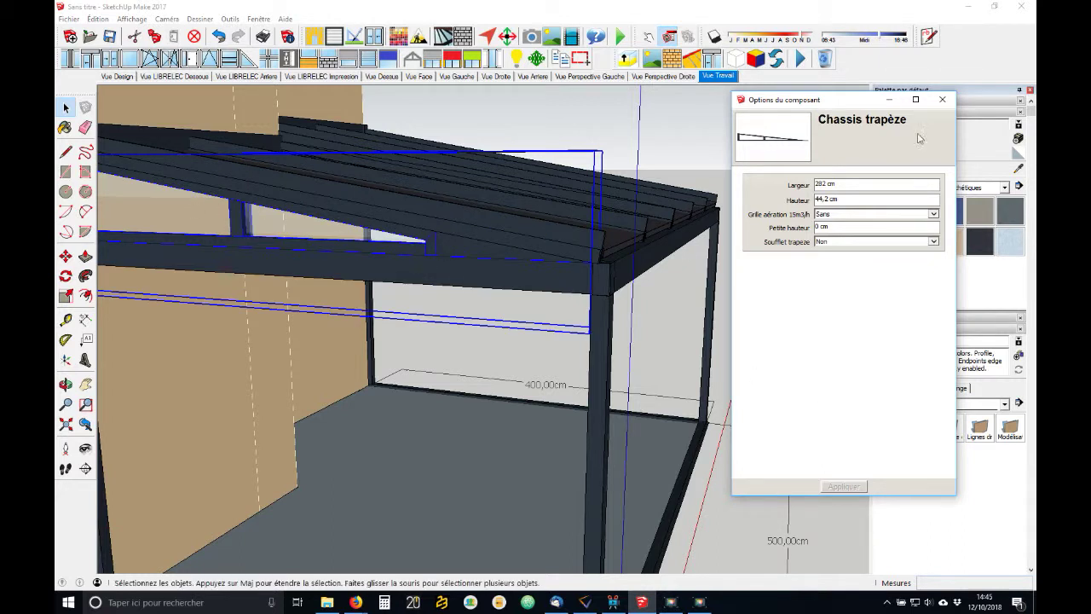
click(942, 102)
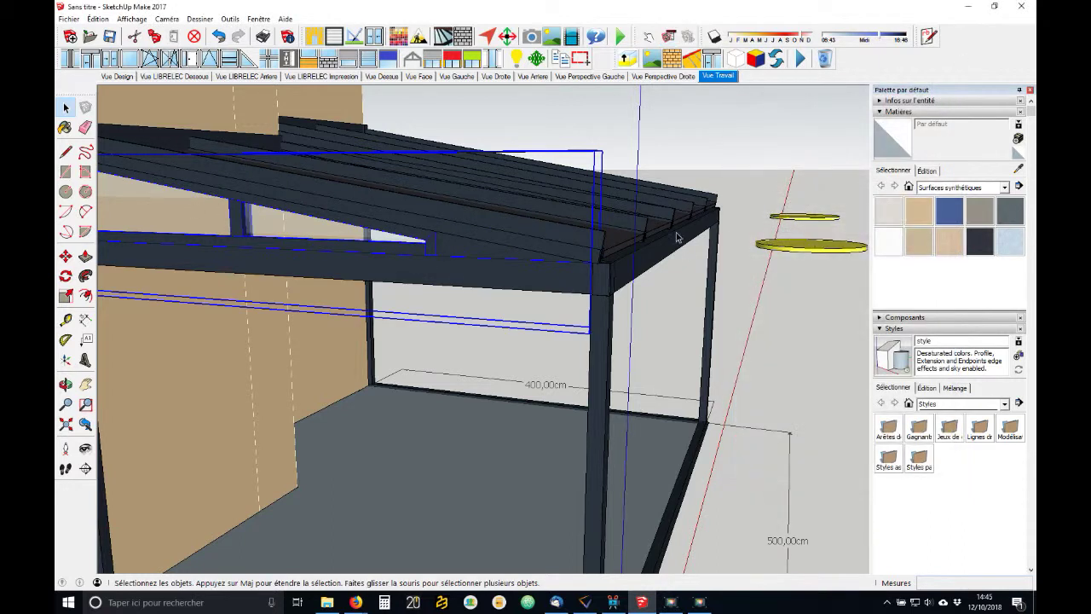
Place a 150 cm wide trapezoid with one equidistant intermediate upright at the upper wall-side post of the 400 cm side
middle_drag(525, 294, 136, 252)
middle_drag(677, 258, 377, 261)
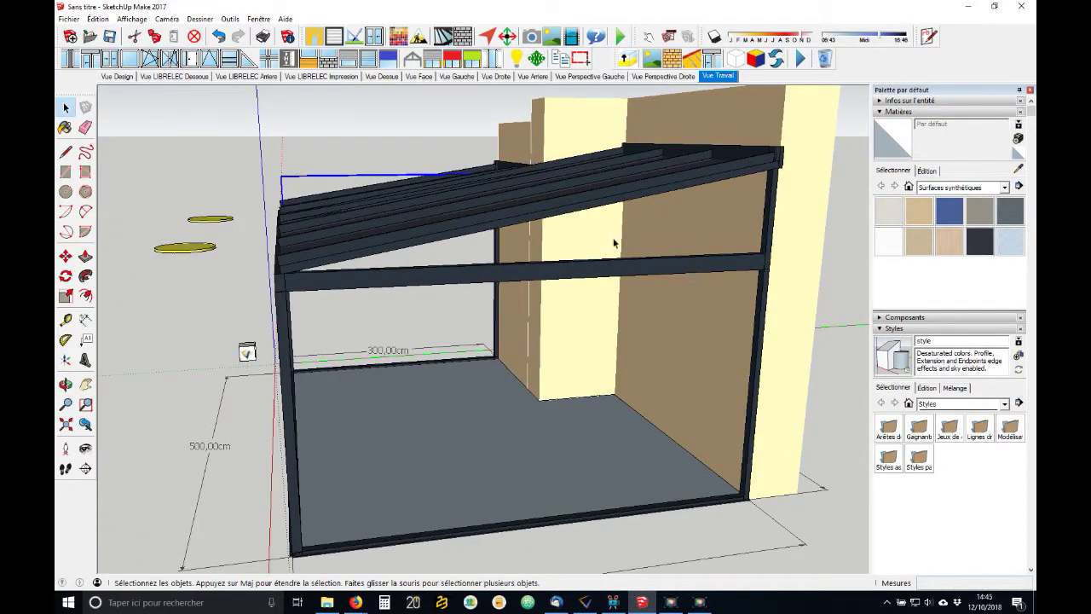
double_click(771, 206)
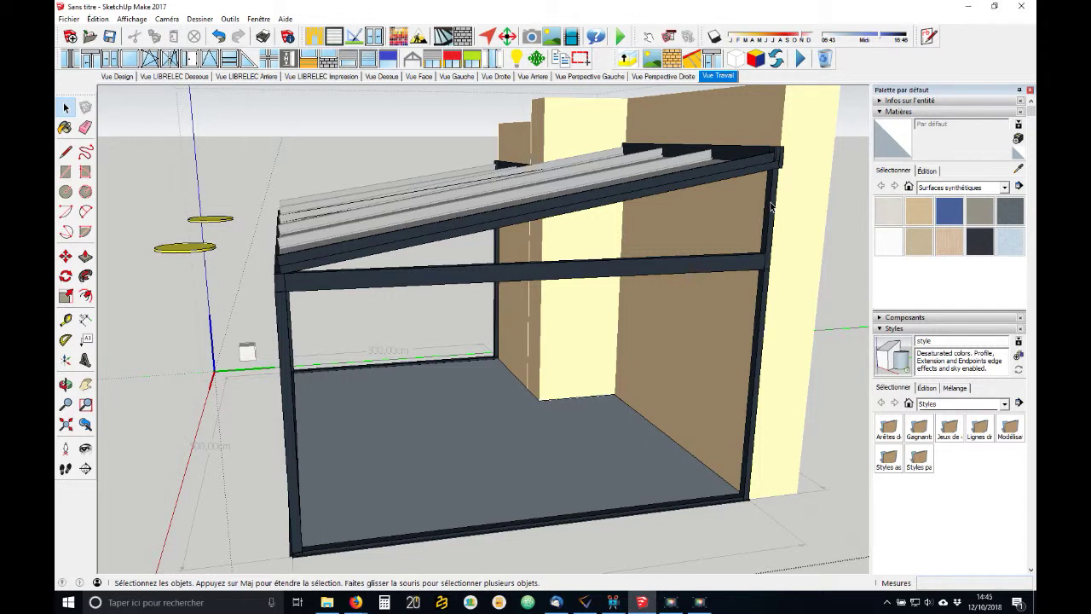
click(772, 206)
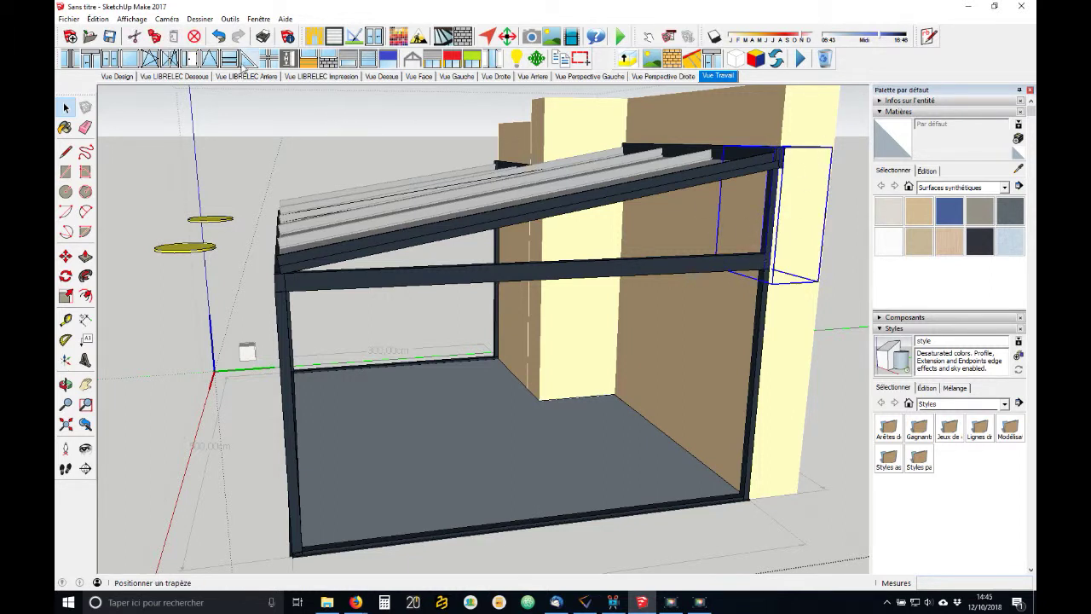
click(245, 61)
click(564, 266)
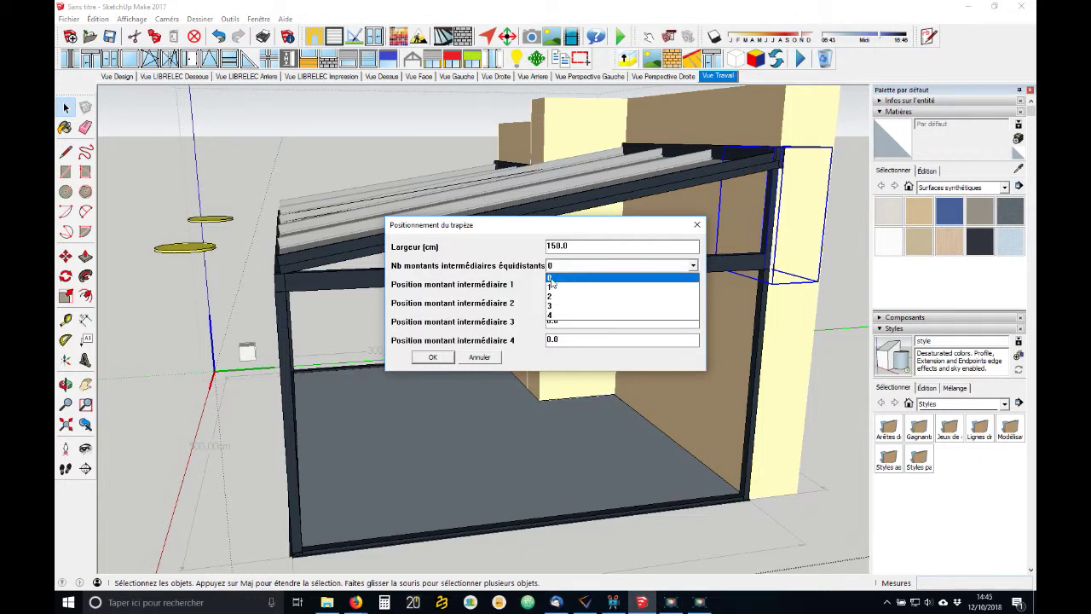
click(551, 287)
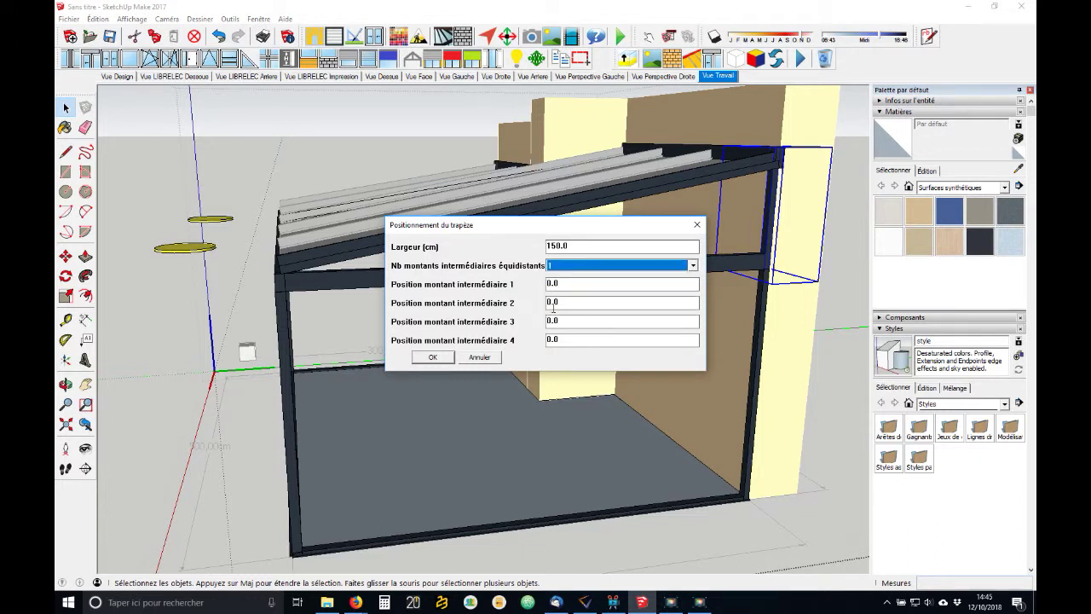
click(432, 358)
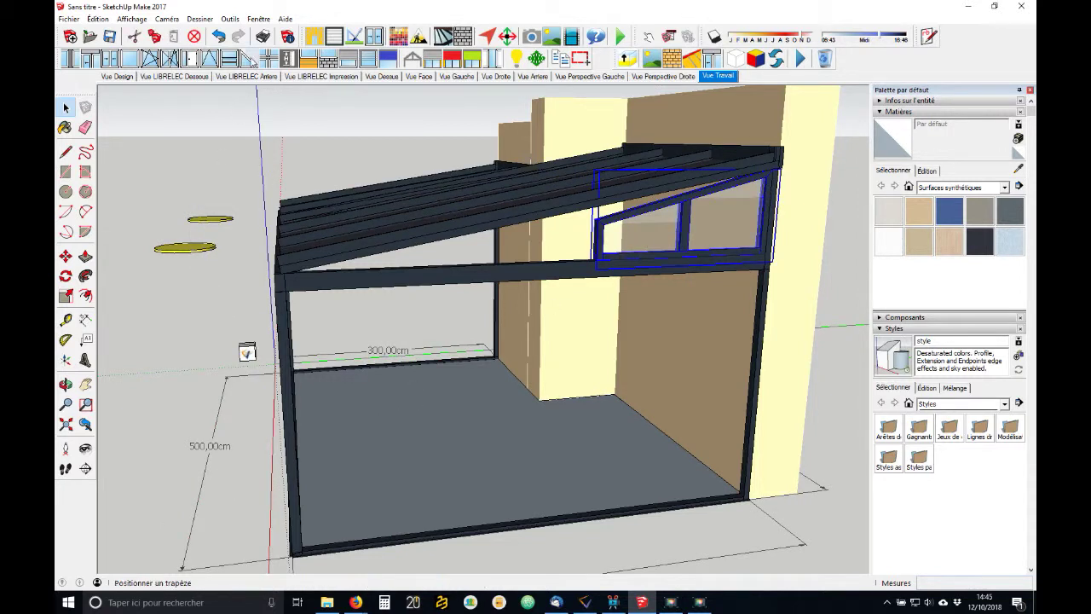
Scale the new trapezoid lengthwise by 2.50 so it reaches the front corner post
key(s)
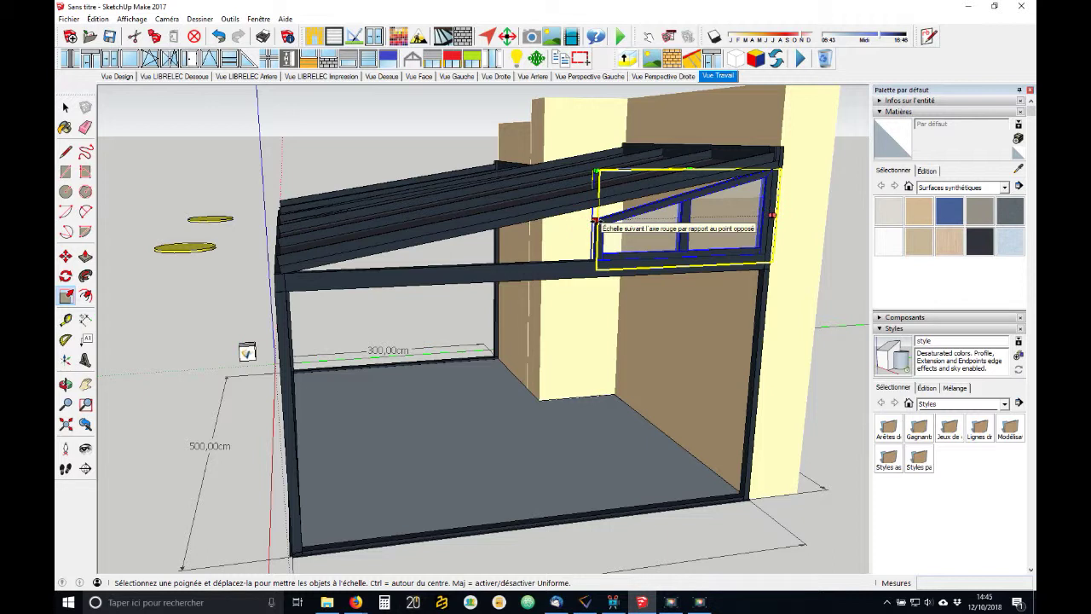
drag(595, 220, 288, 240)
click(288, 241)
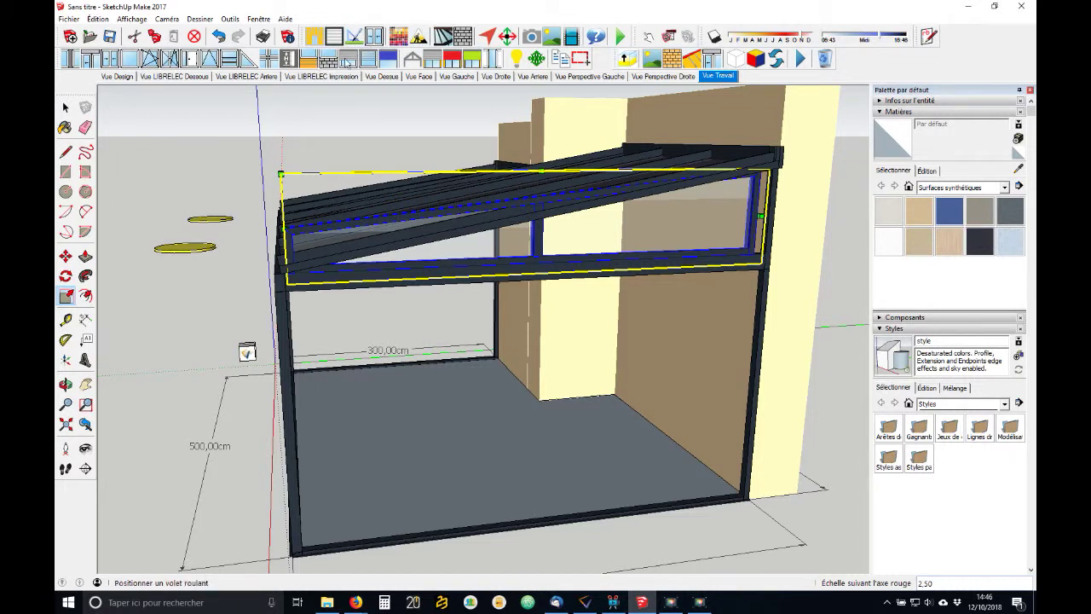
Set the Petite hauteur of the 400 cm side's trapezoid to 0 cm and stretch its wall-side end to the post
click(668, 37)
click(850, 226)
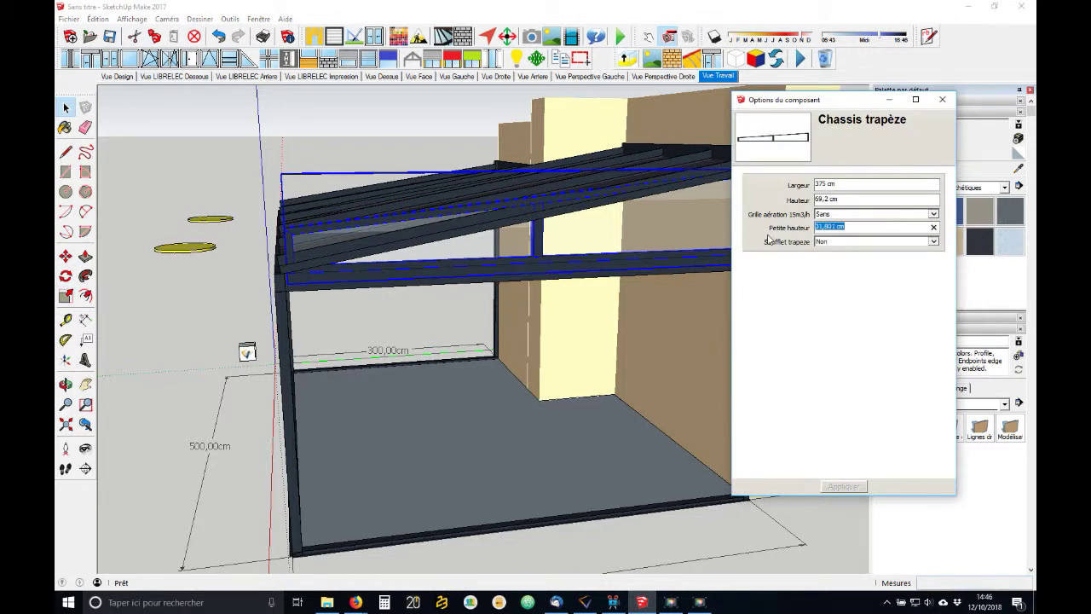
text(0)
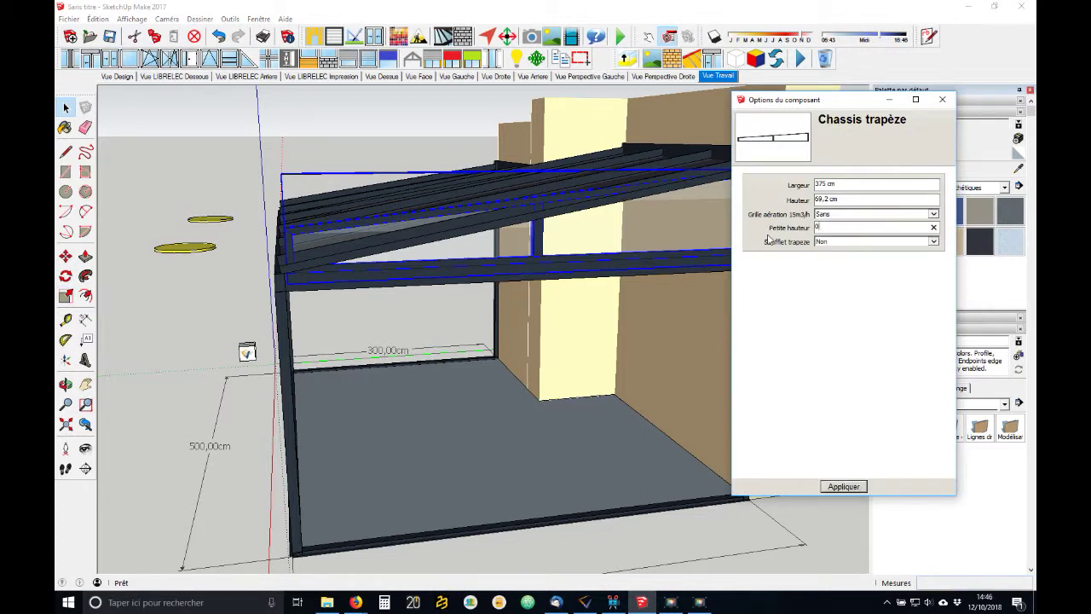
click(858, 488)
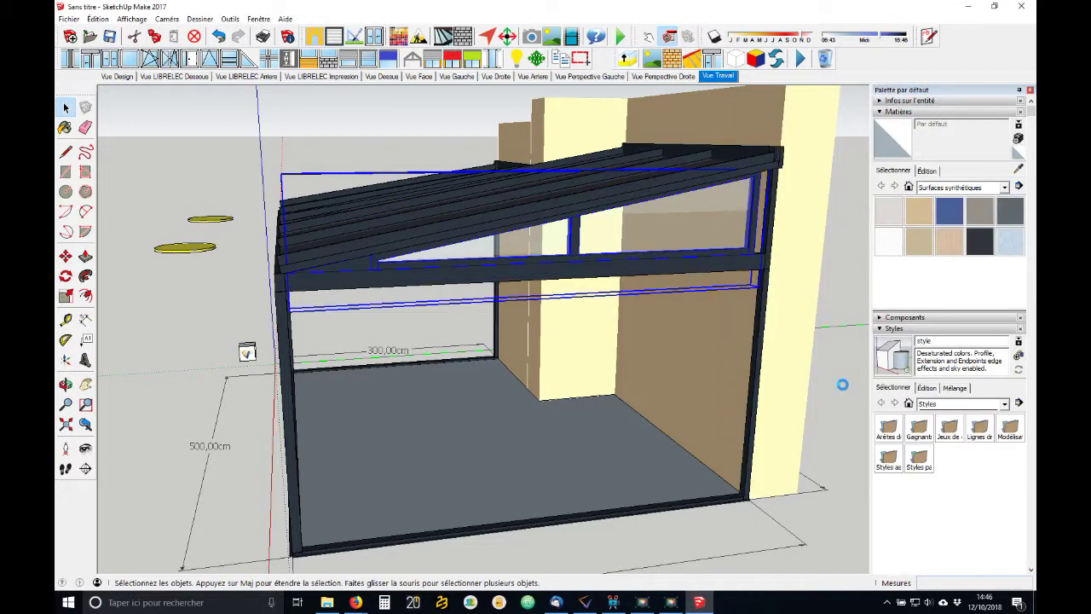
key(s)
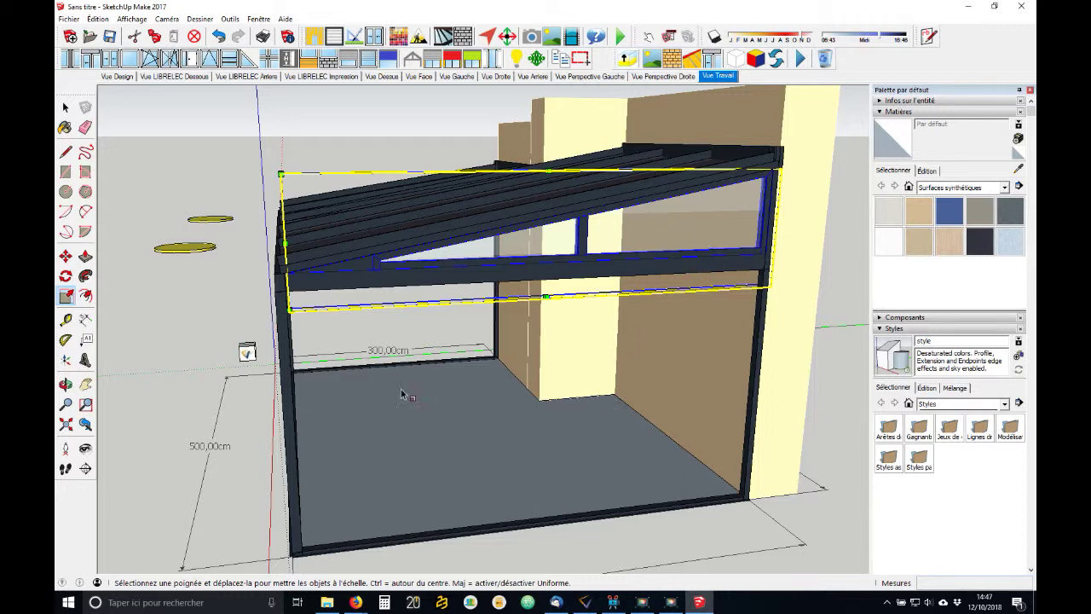
key(space)
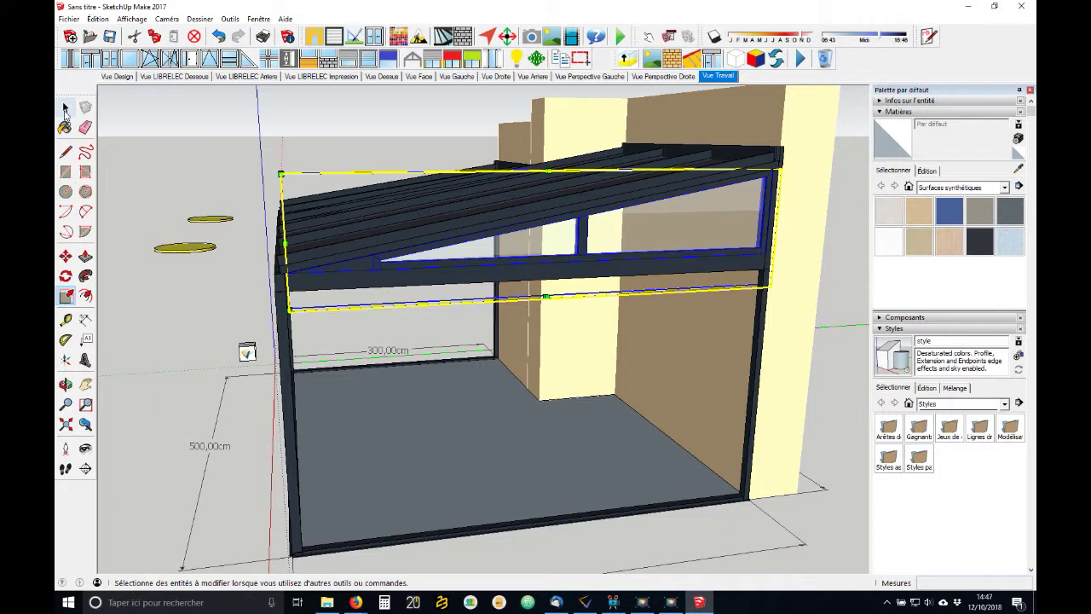
Place a 150 cm wide sliding frame with 3 vantaux, positioned A côté toute hauteur, beside the front corner post of the 400 cm side
double_click(292, 384)
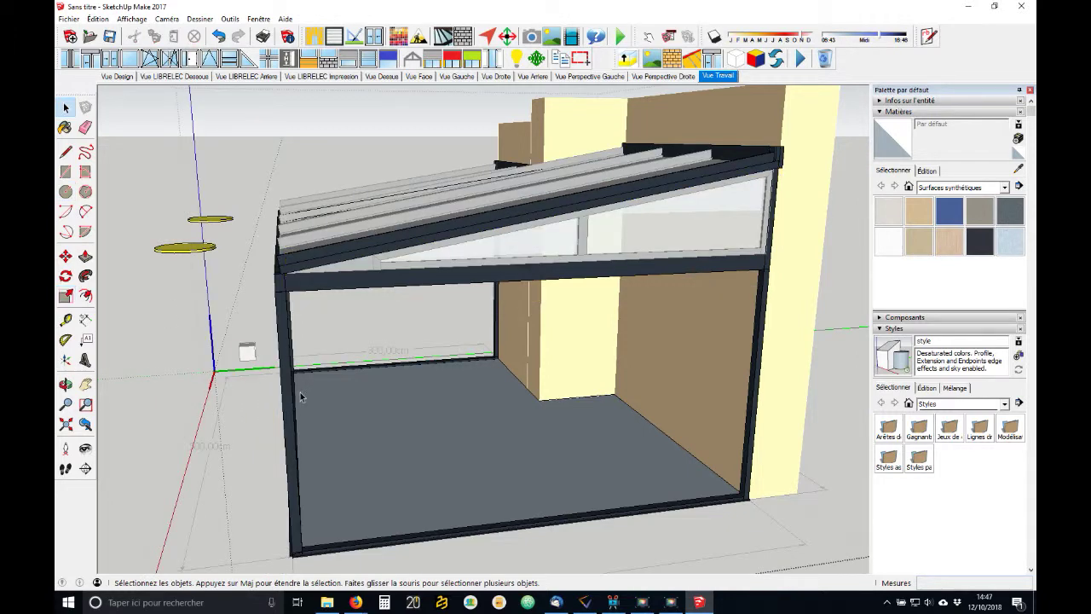
click(293, 389)
middle_drag(367, 387, 269, 305)
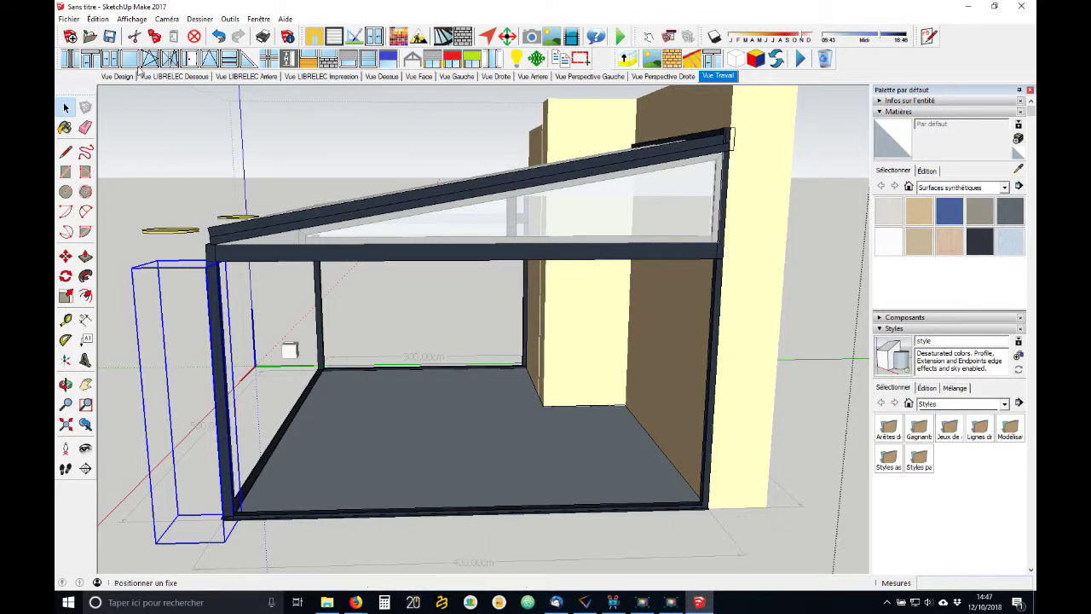
click(113, 60)
click(585, 324)
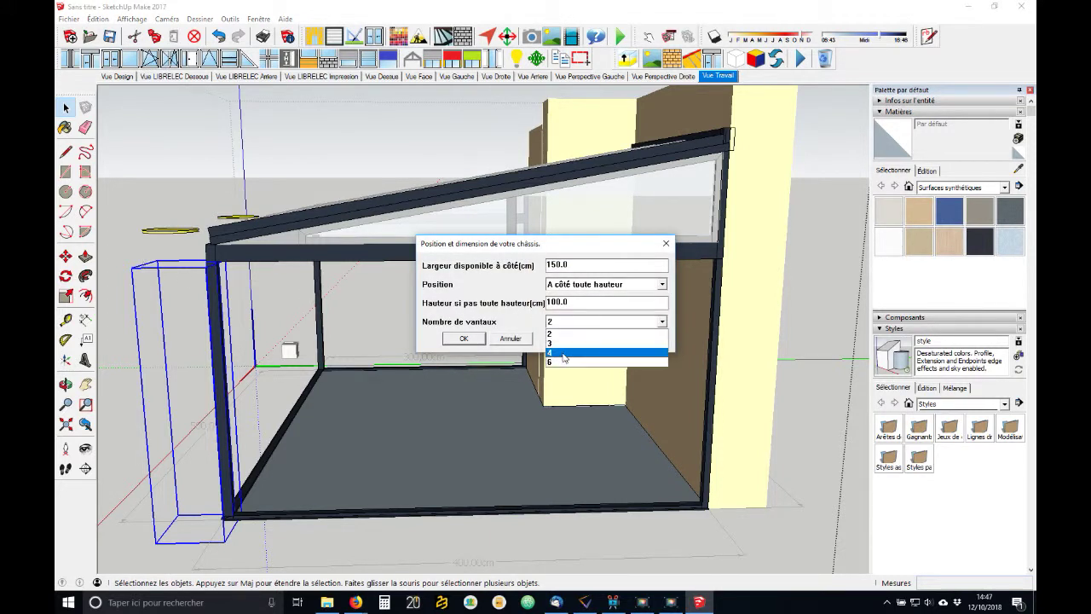
click(555, 342)
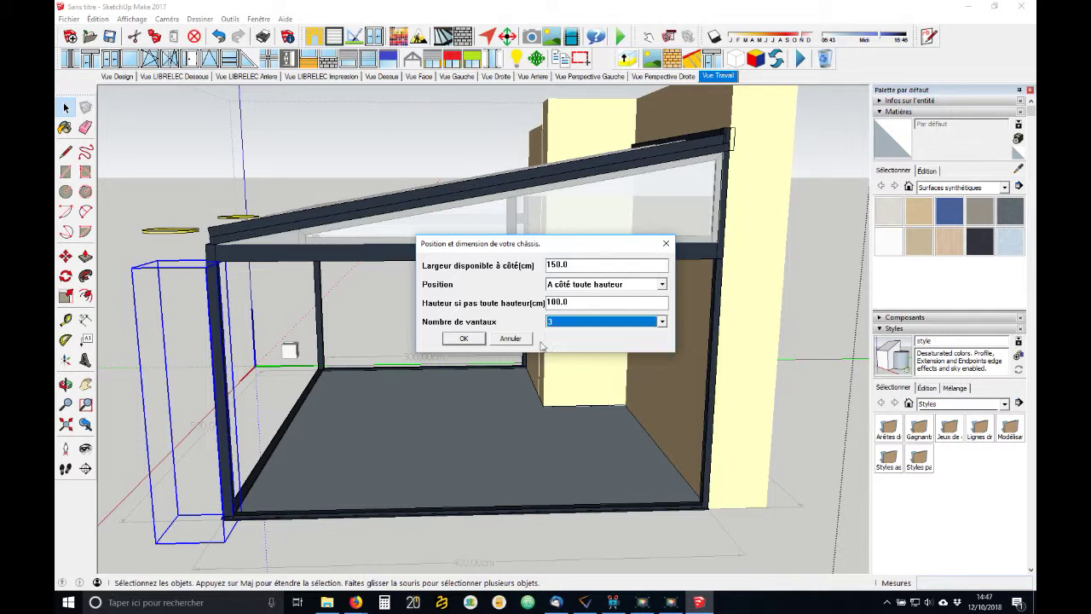
click(464, 339)
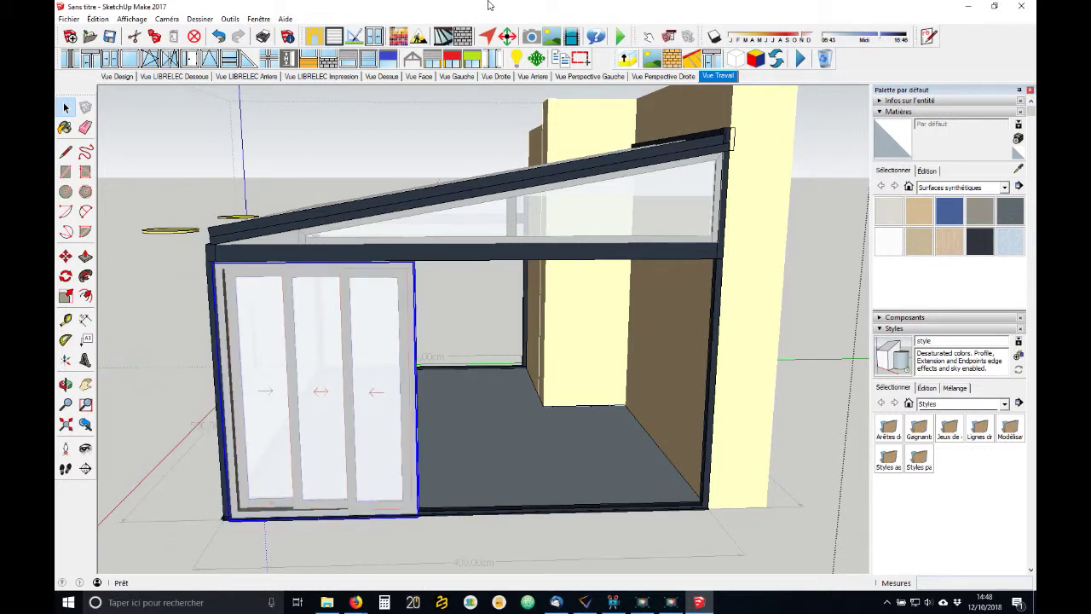
Scale the sliding frame lengthwise by 2.58 to fill the opening up to the wall-side post, and exit the structure group
click(66, 295)
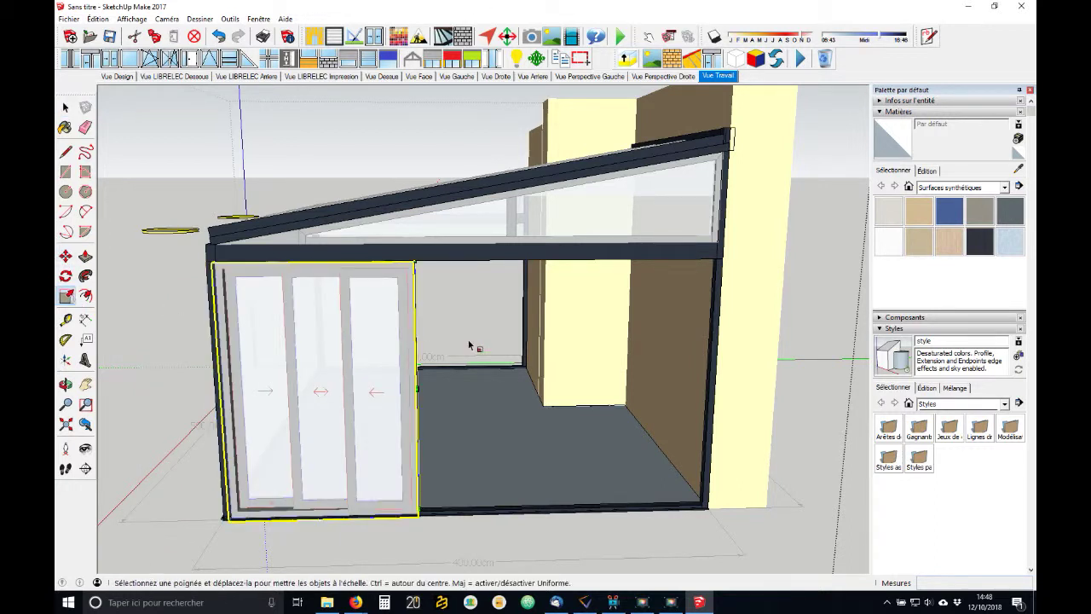
drag(416, 390, 707, 385)
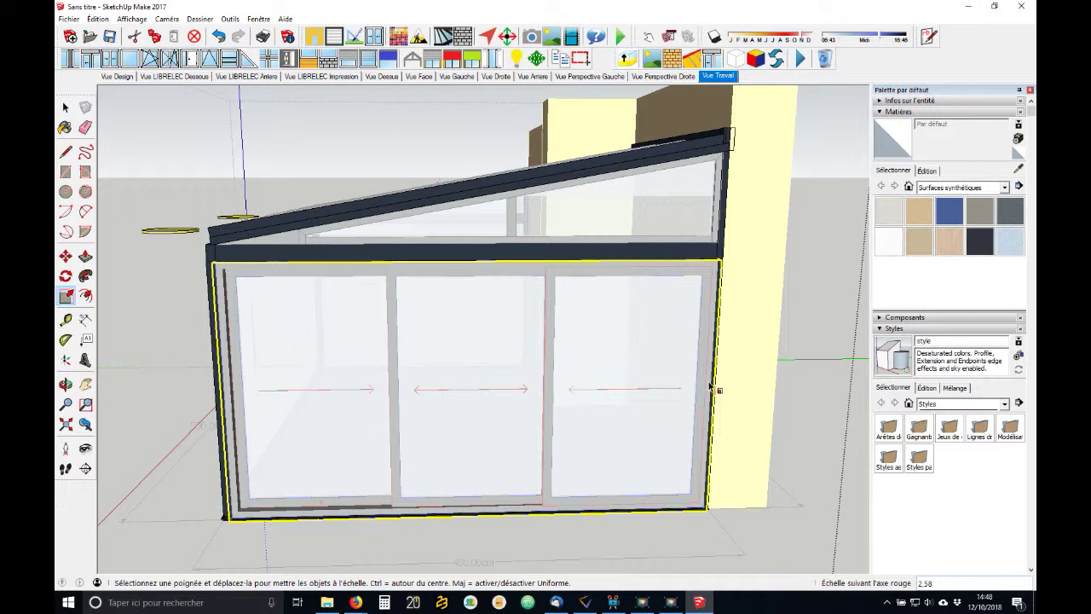
click(65, 108)
click(138, 358)
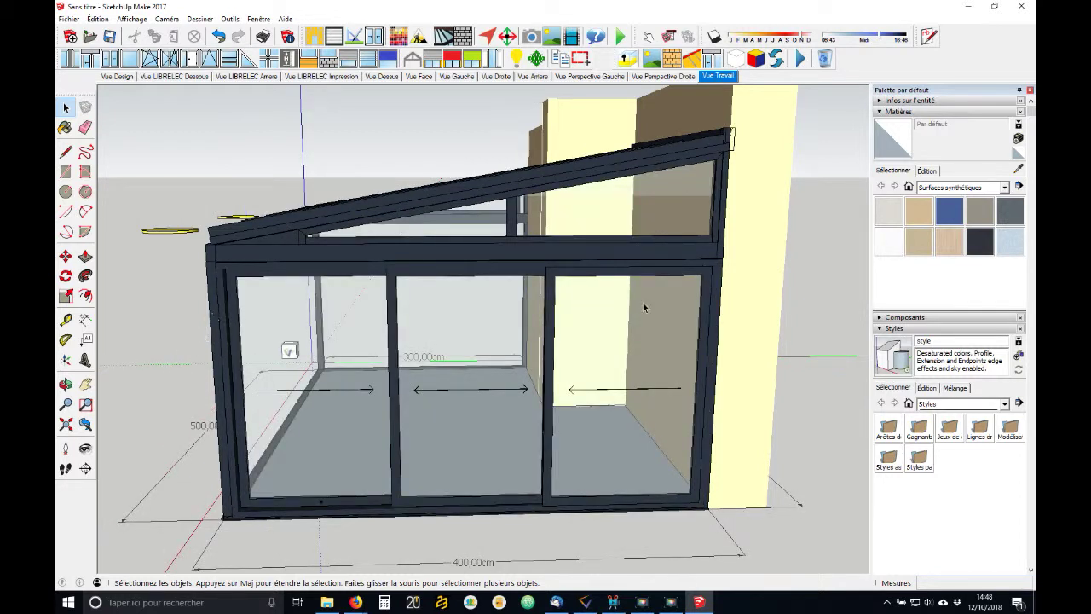
Add a type C1 cornice to the whole pergola structure
click(761, 286)
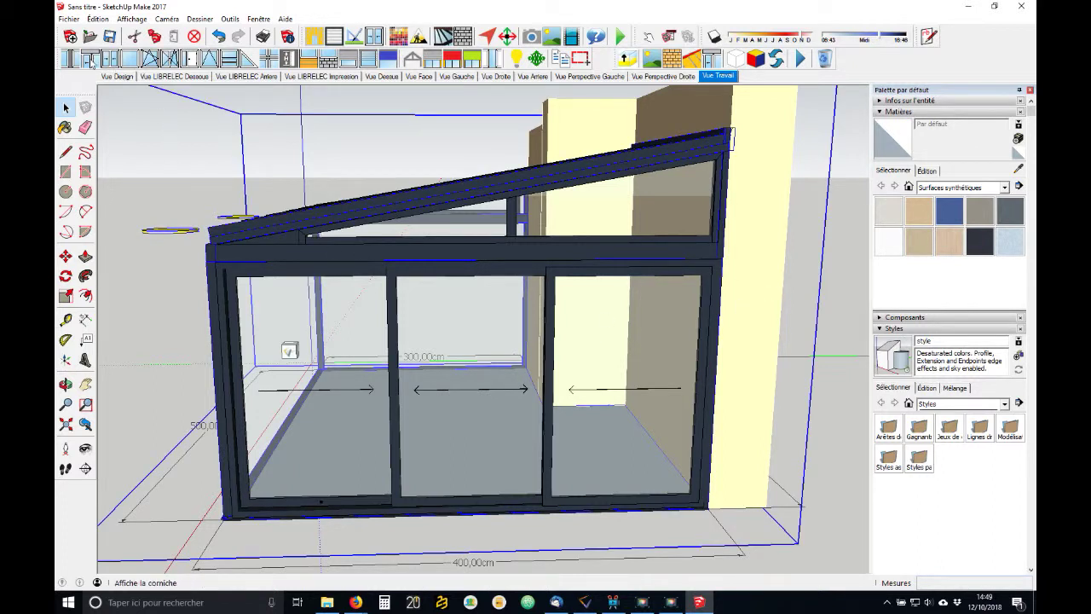
click(91, 62)
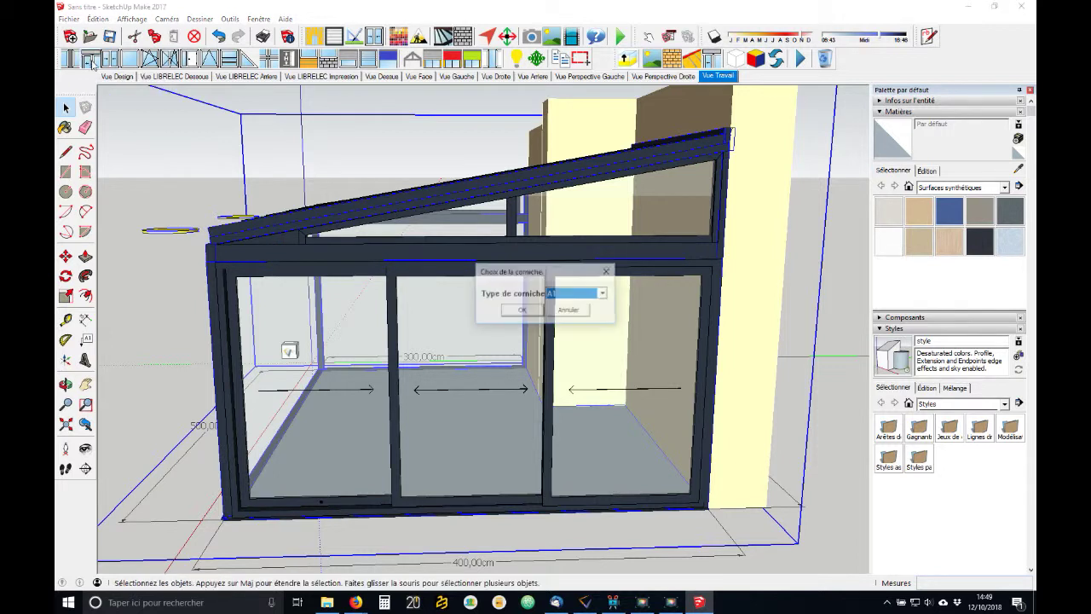
click(585, 296)
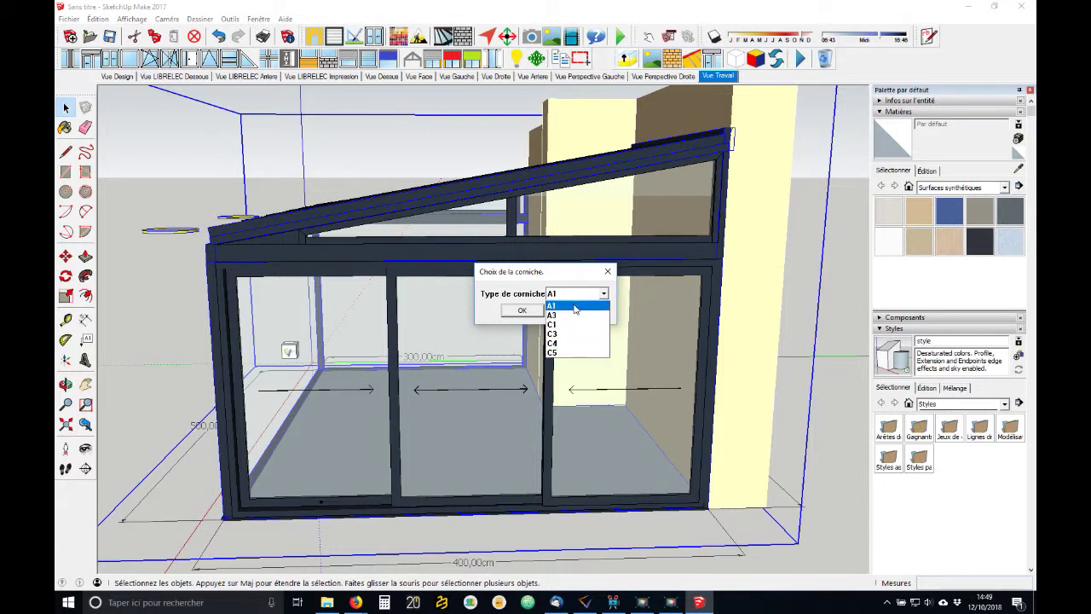
click(560, 323)
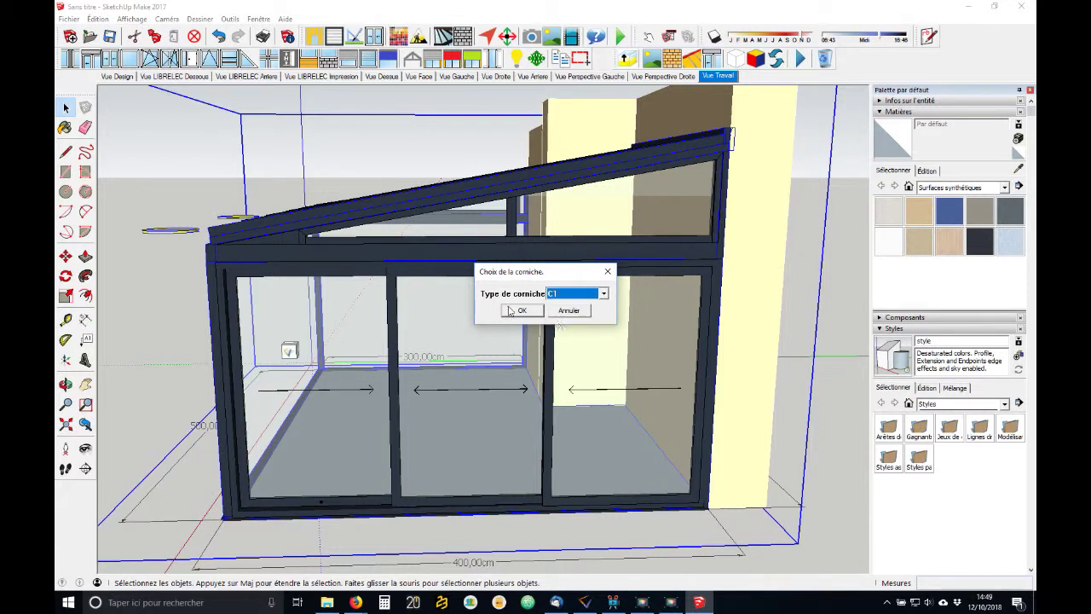
click(522, 311)
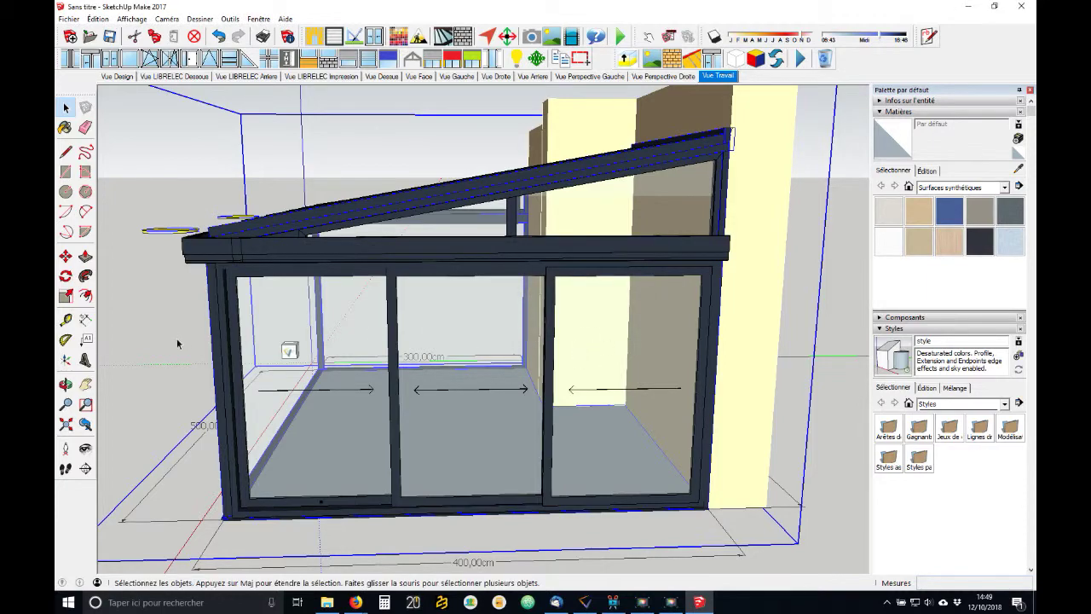
middle_drag(559, 232, 493, 272)
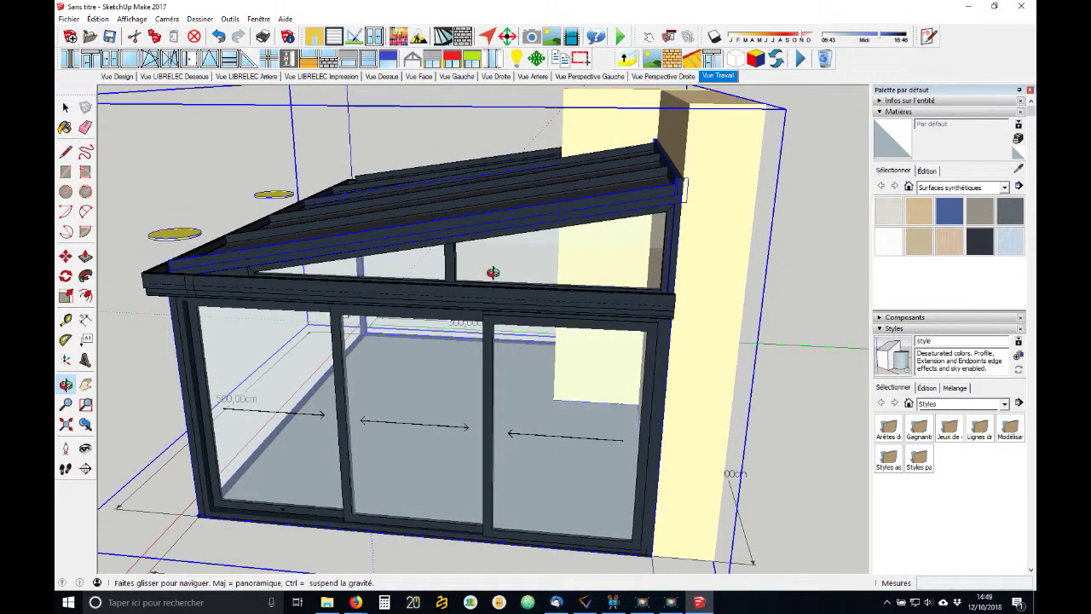
mouse_move(493, 272)
middle_down()
mouse_move(413, 308)
mouse_move(486, 273)
middle_up()
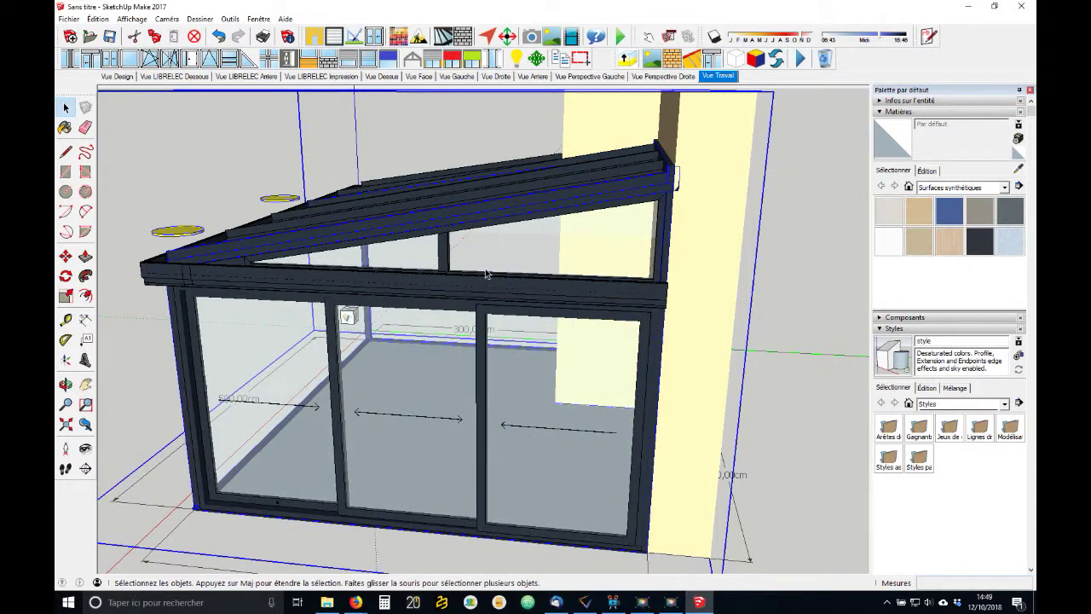